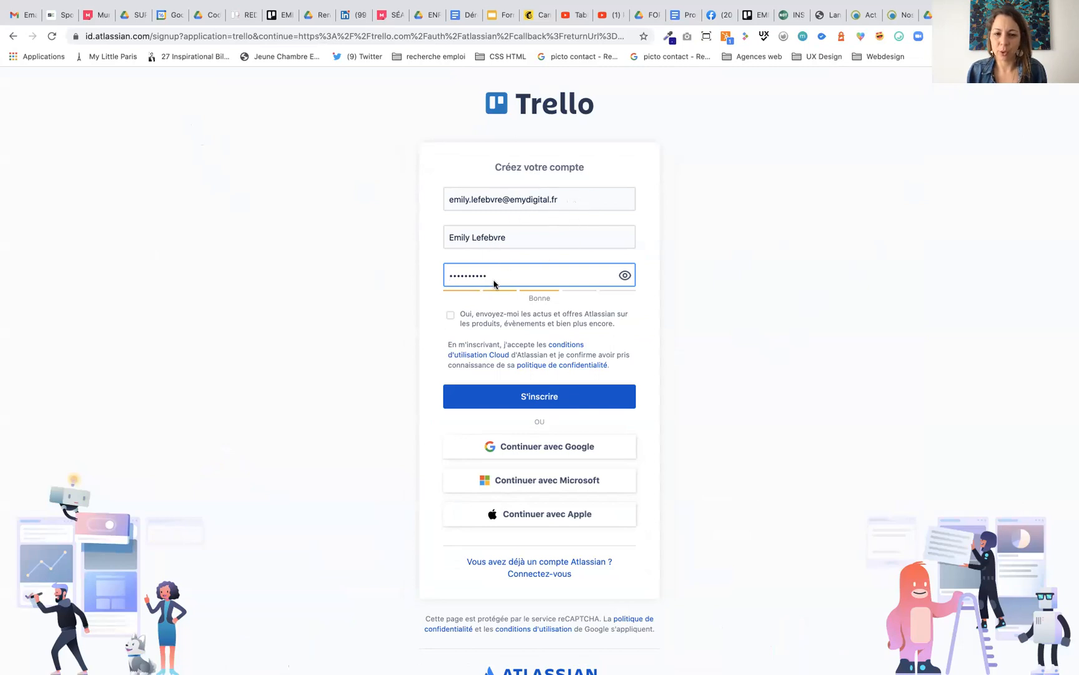
Submit the account sign-up form, name the team "EMY DIGITAL" and set its type to Petite entreprise.
left_click(542, 401)
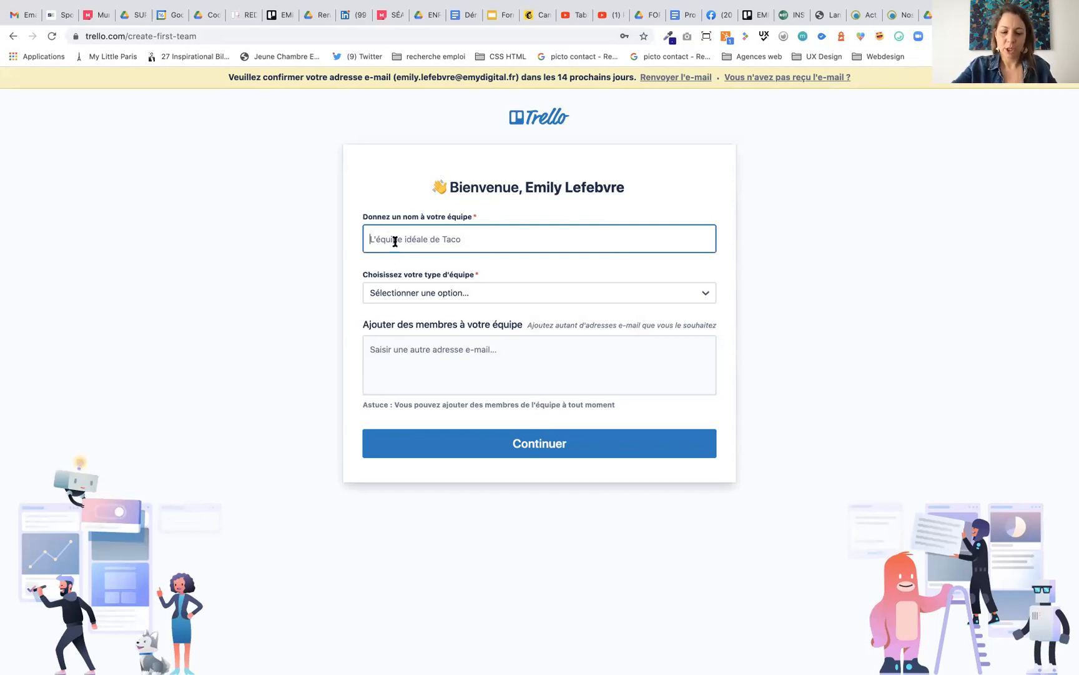
type("EMY D")
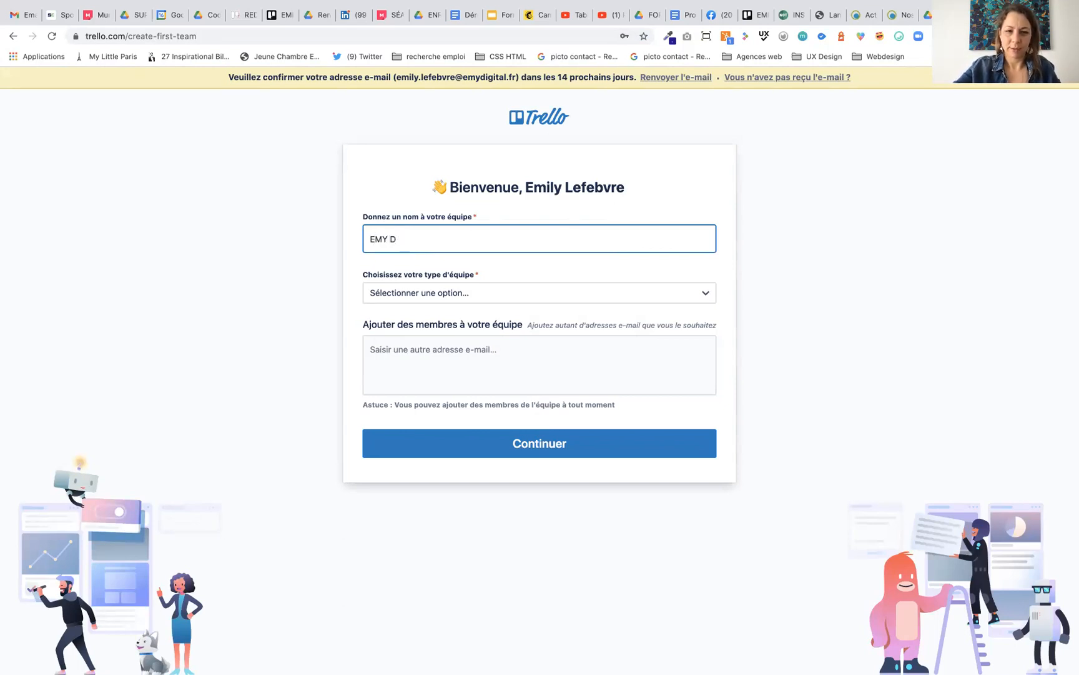
type("IGITAL")
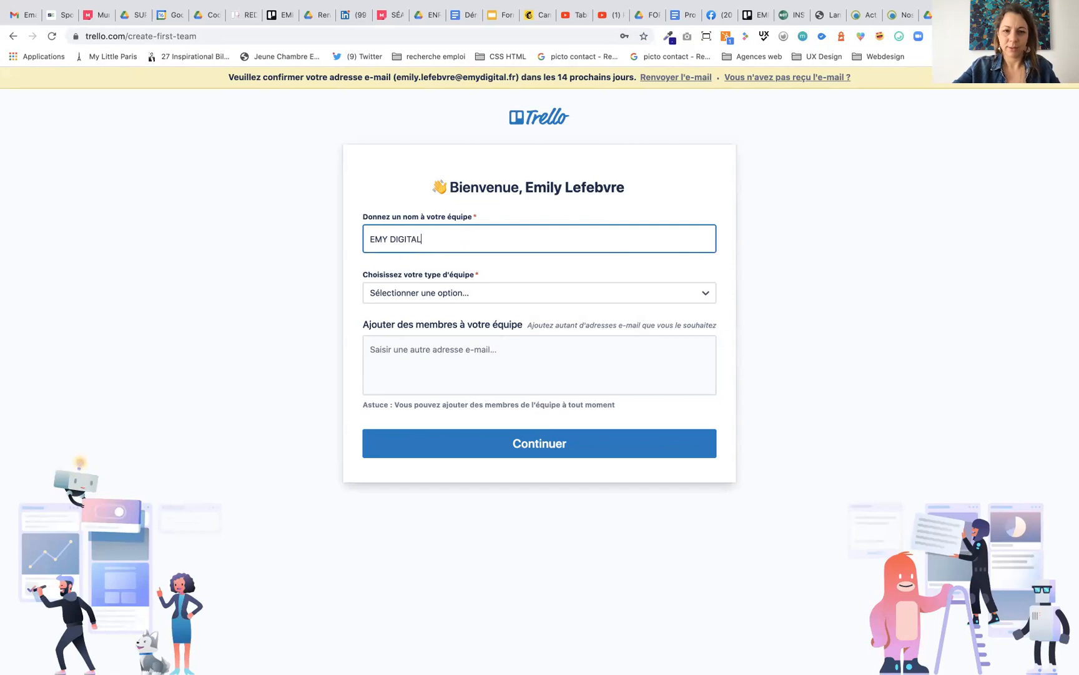
left_click(417, 294)
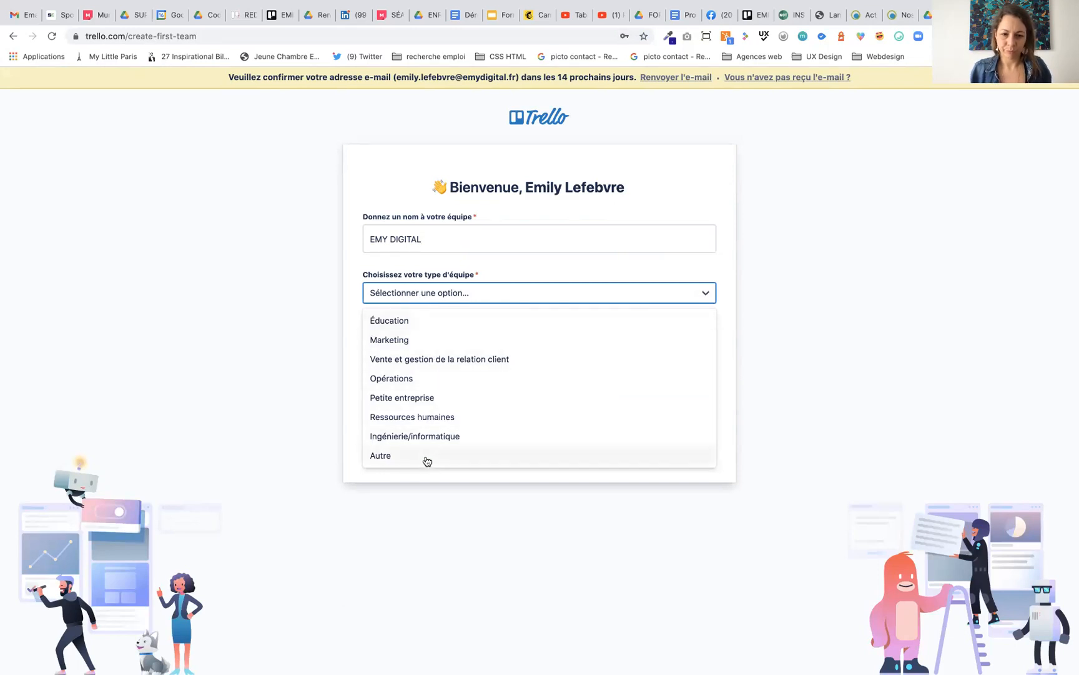
left_click(420, 400)
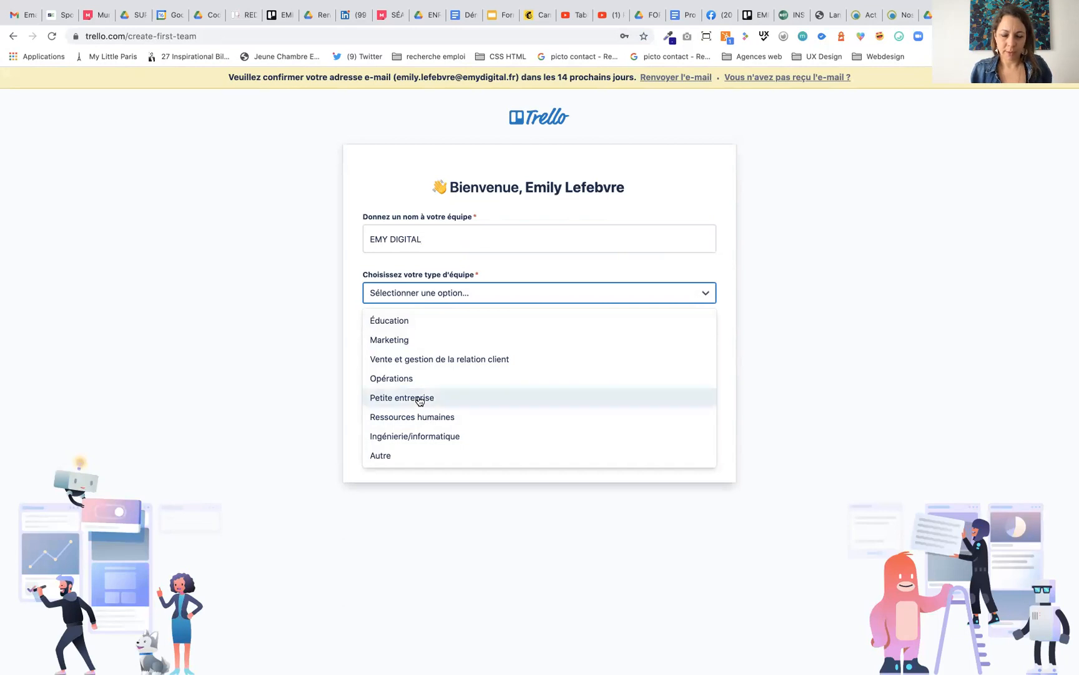
left_click(420, 399)
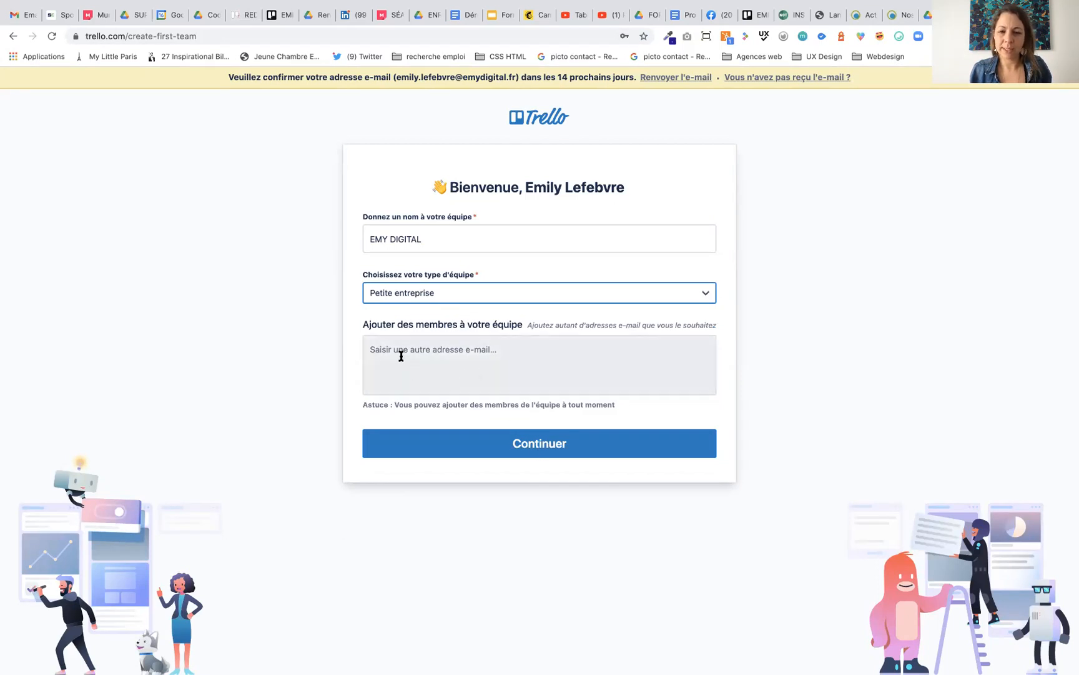
Finish the team setup without adding members and start without Business Class.
left_click(544, 448)
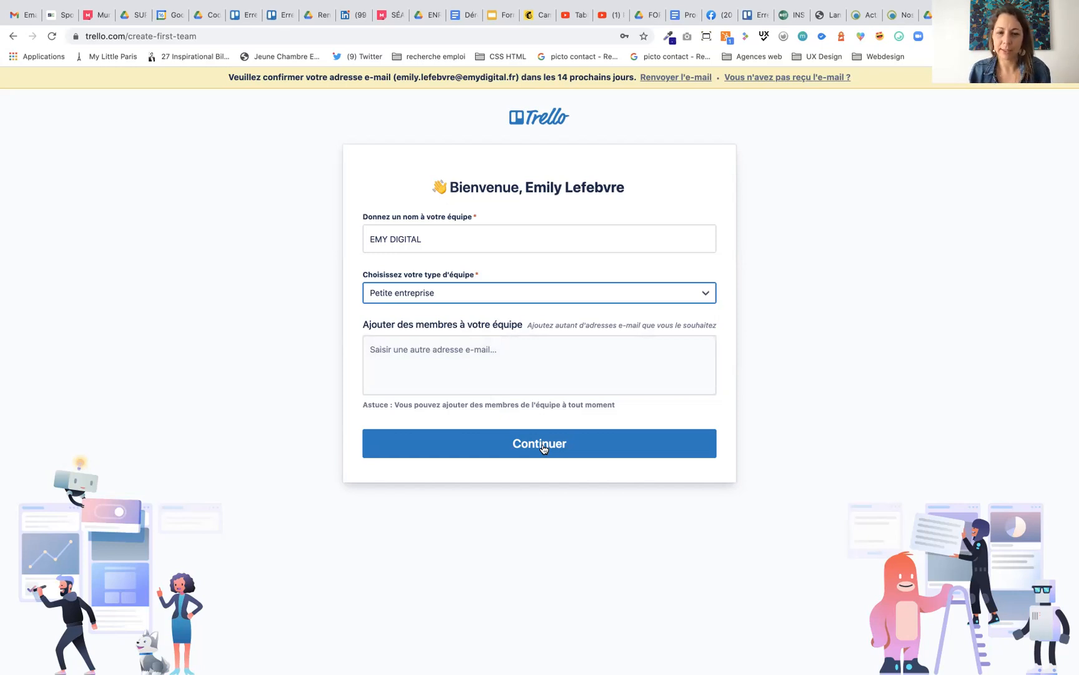
left_click(543, 449)
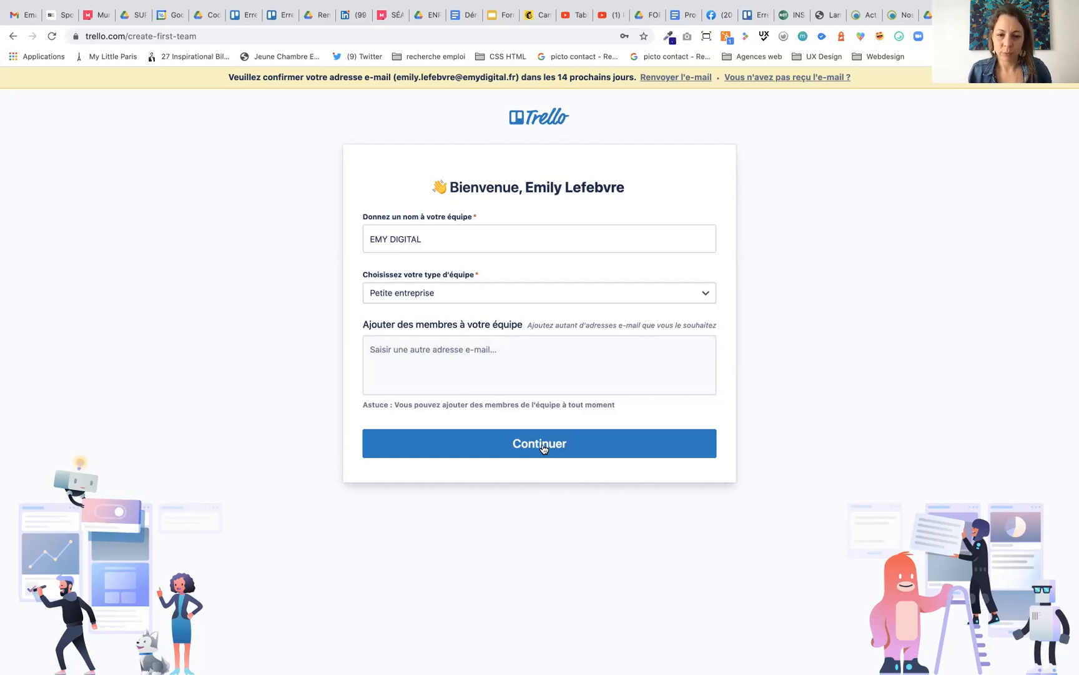
left_click(543, 448)
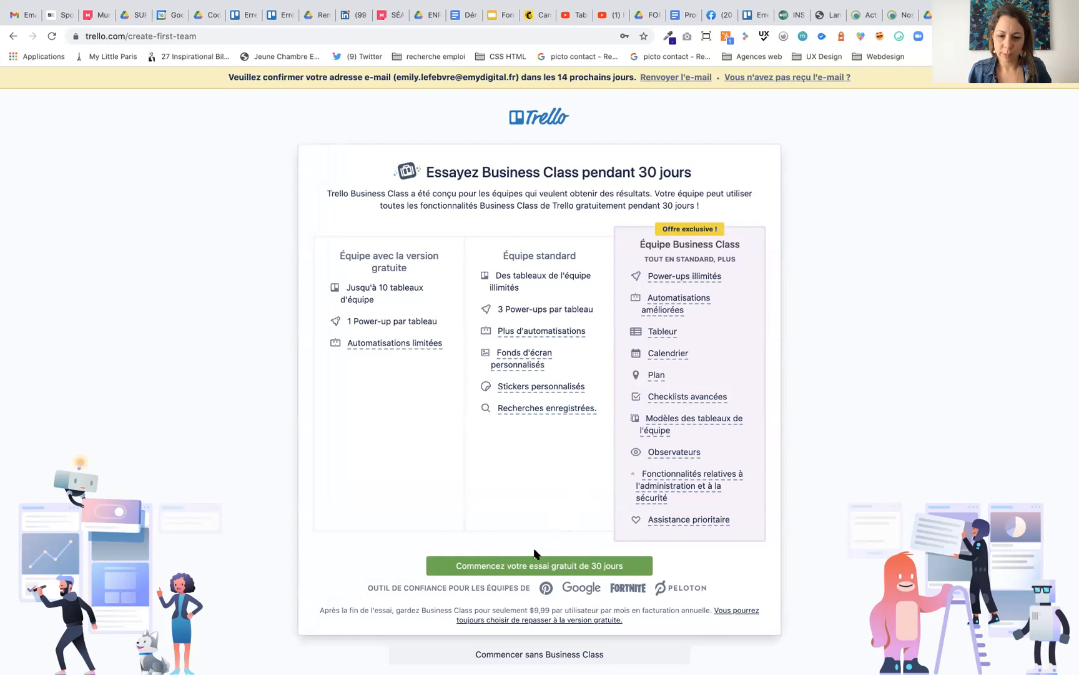
left_click(549, 655)
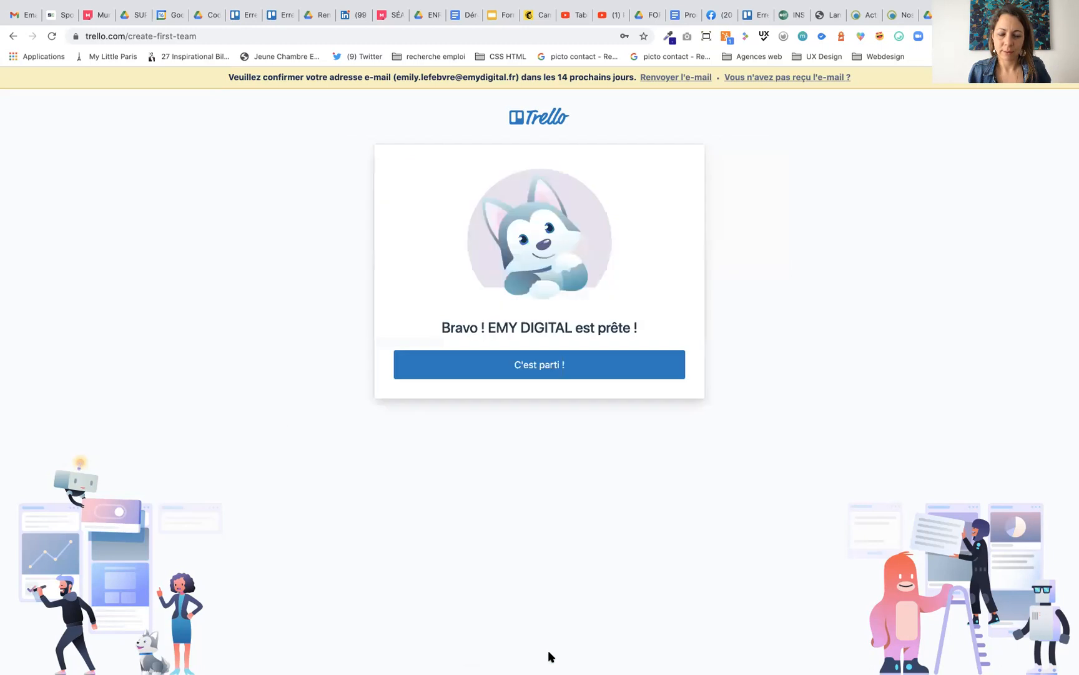
left_click(557, 371)
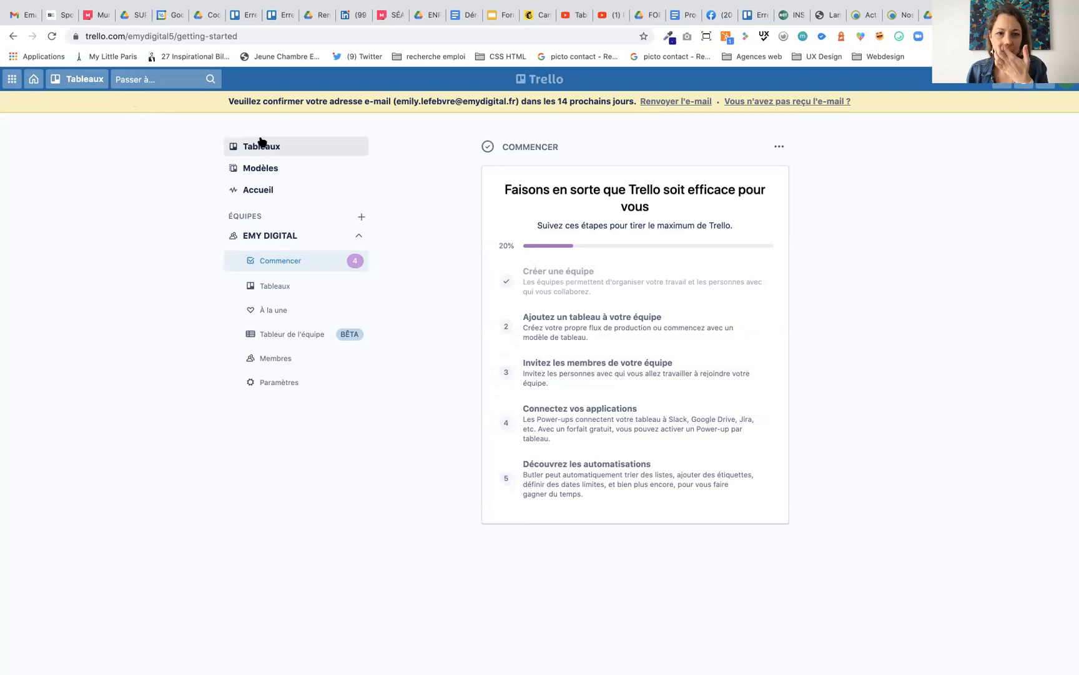
Create a board titled "Design Sprint DAX" with the purple flower background and Équipe visibility, and dismiss the view upgrade offer.
left_click(77, 80)
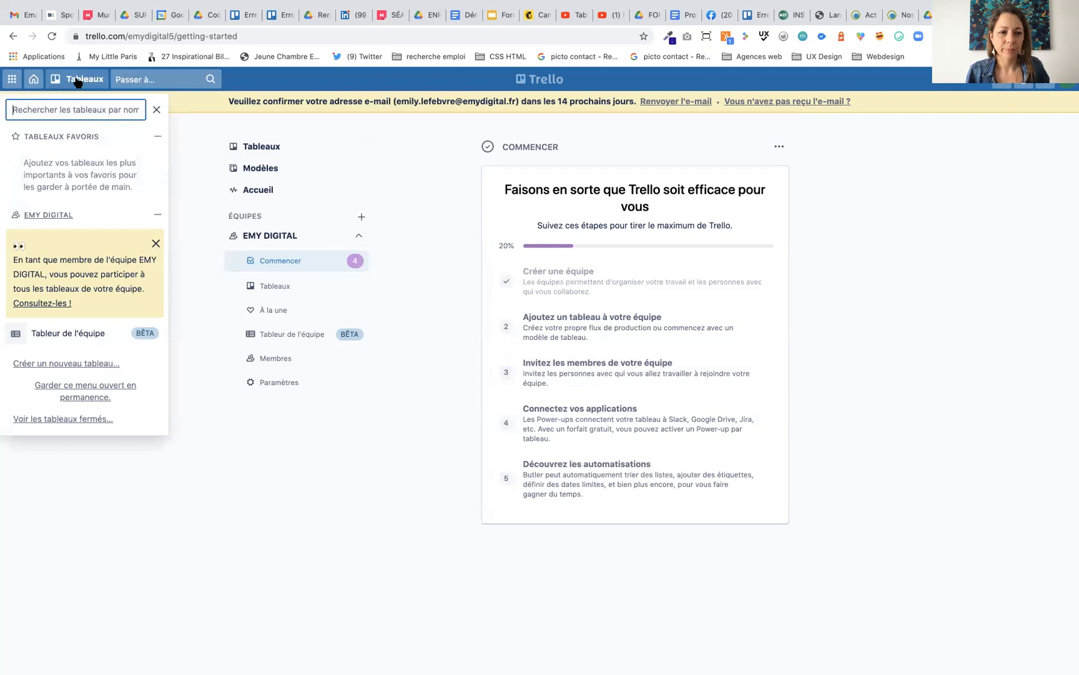
left_click(60, 362)
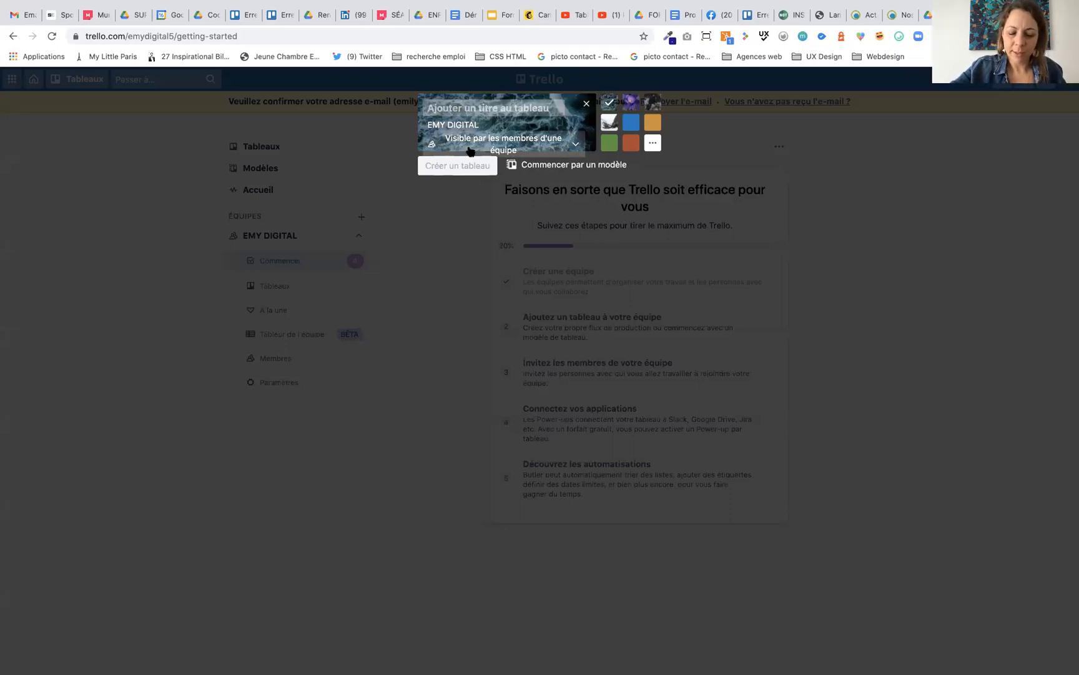
type("Des")
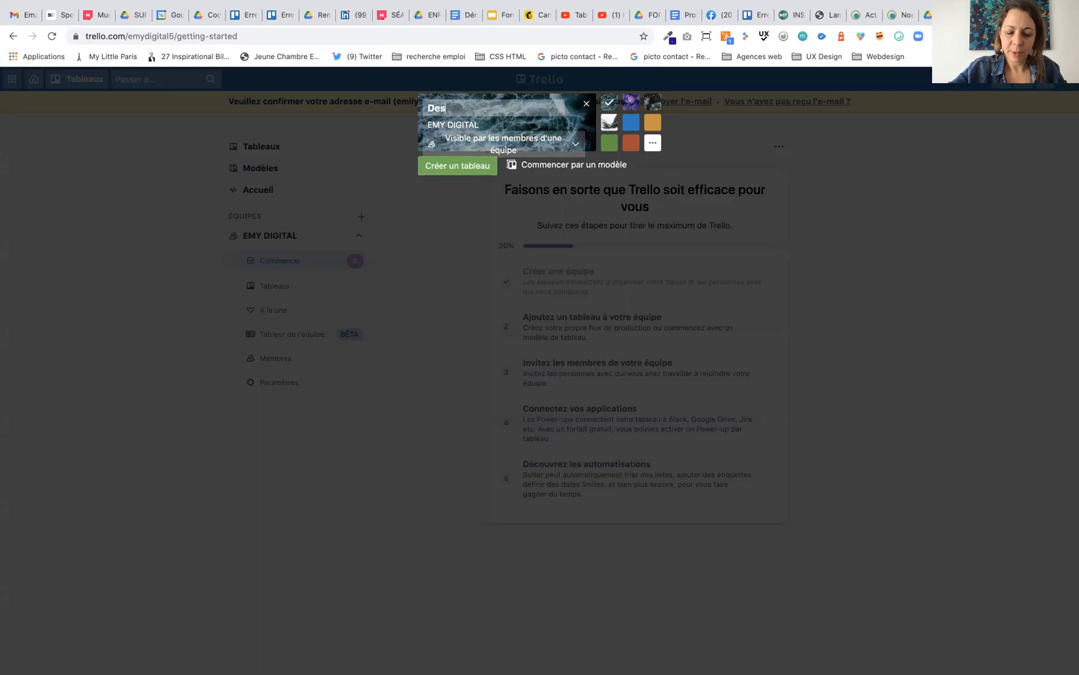
type("ign Sprint DAX")
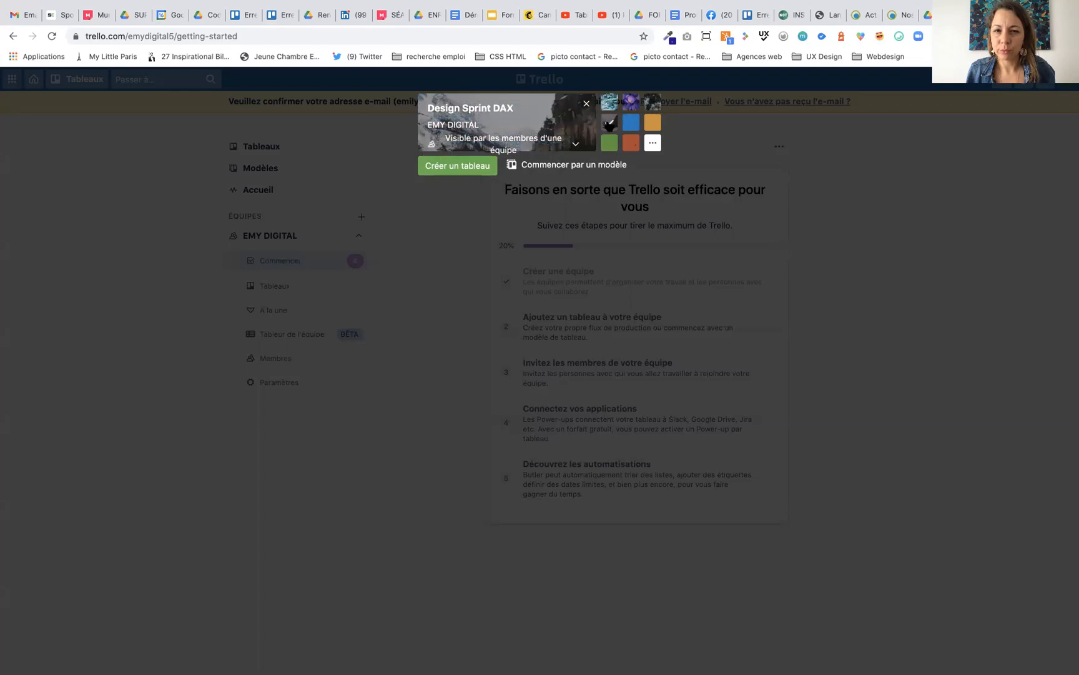
left_click(630, 102)
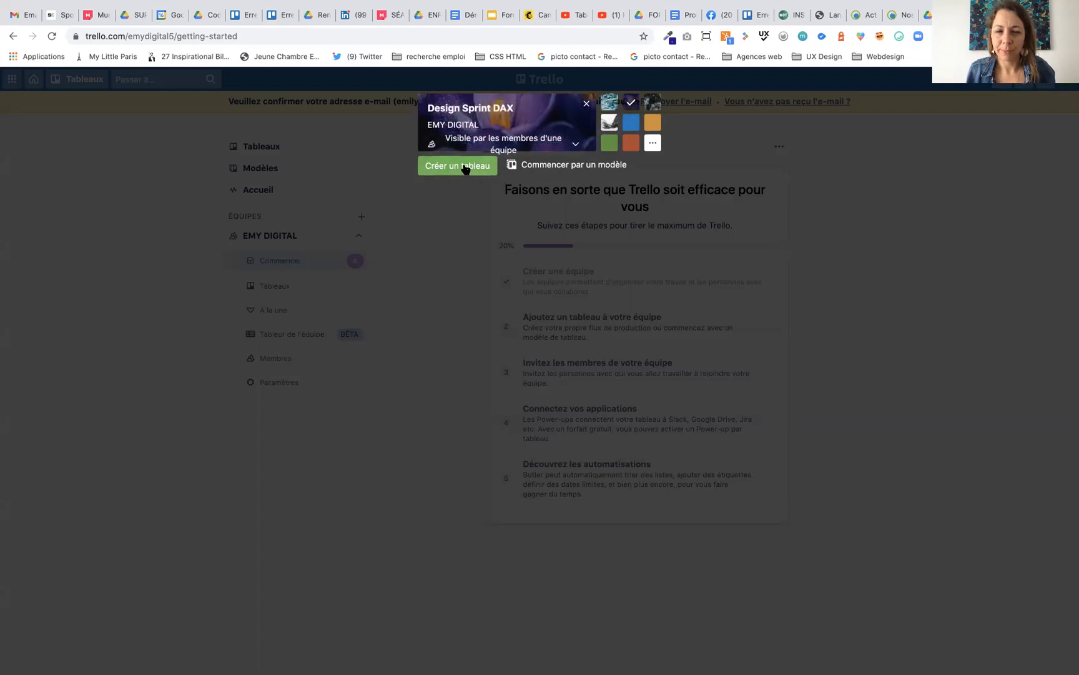
left_click(568, 145)
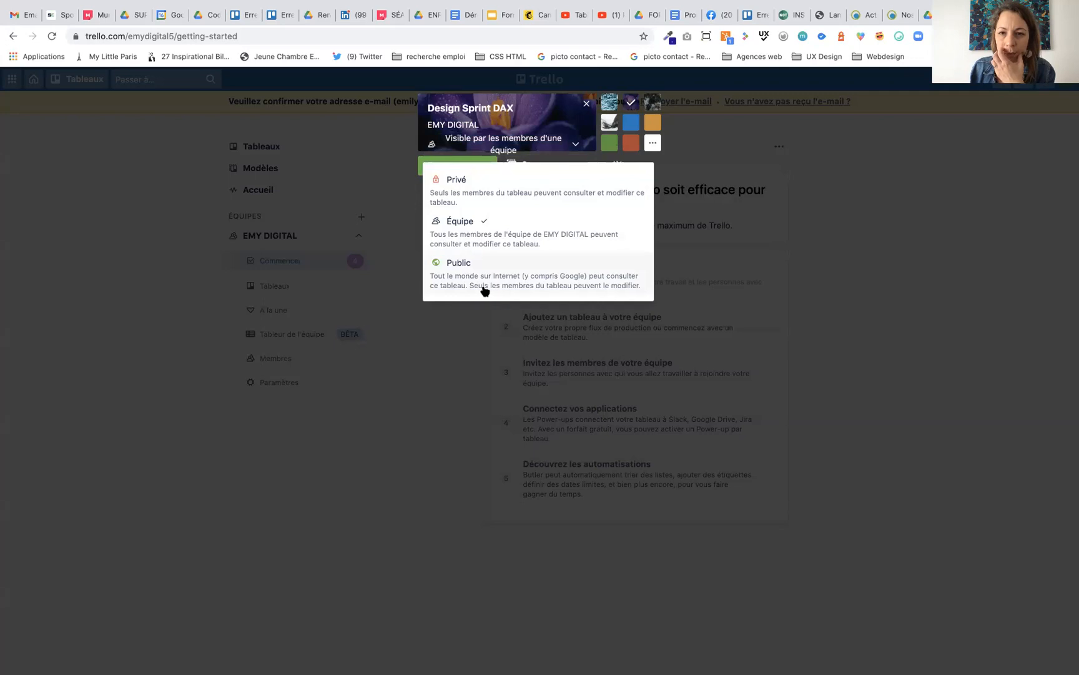
left_click(457, 235)
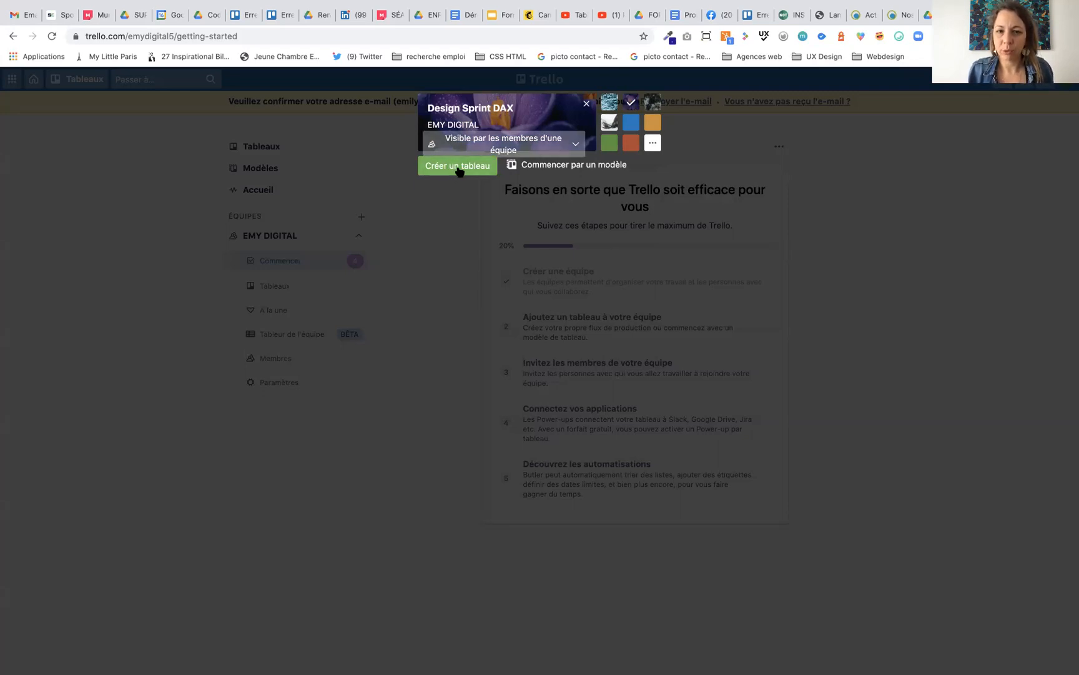
left_click(458, 169)
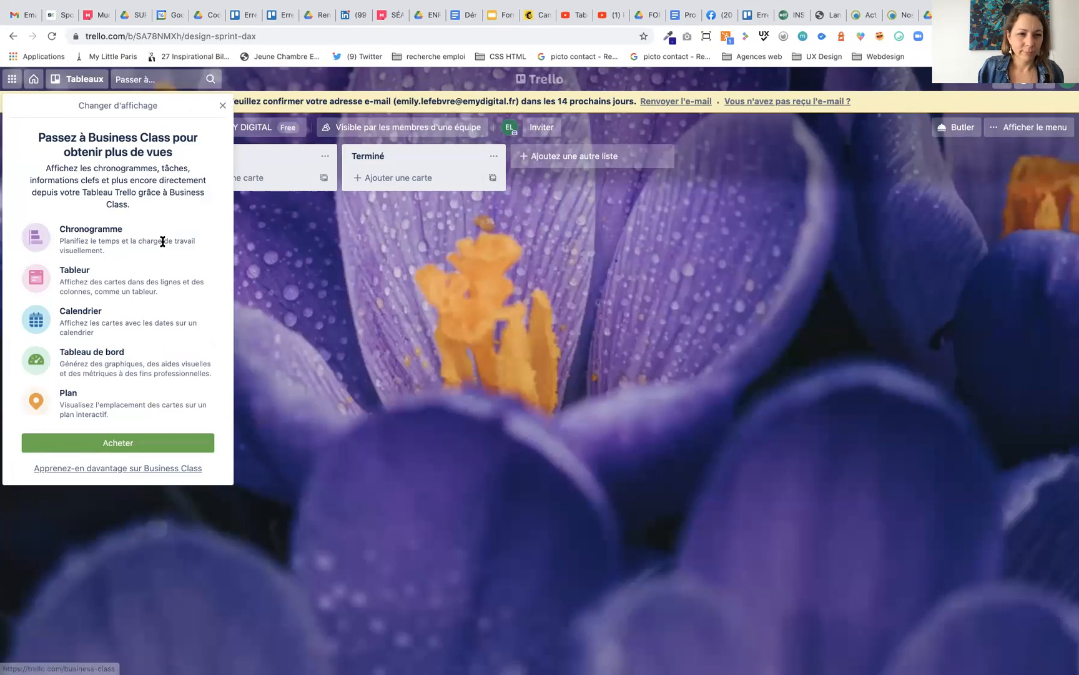
left_click(222, 106)
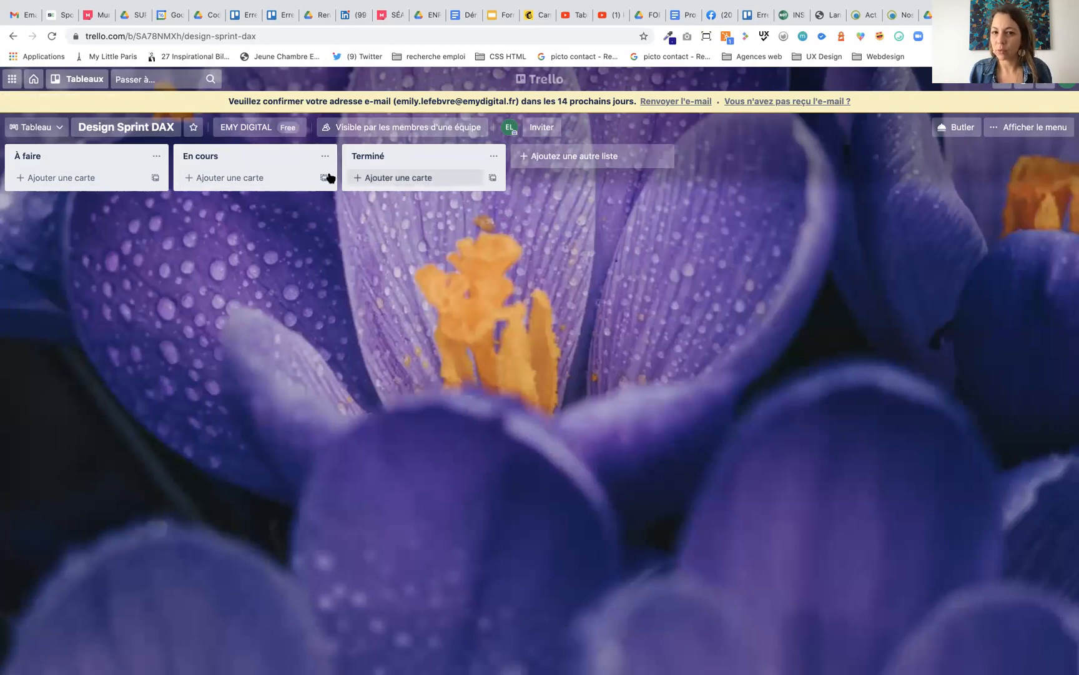
Look through the actions available for the Terminé list.
left_click(493, 158)
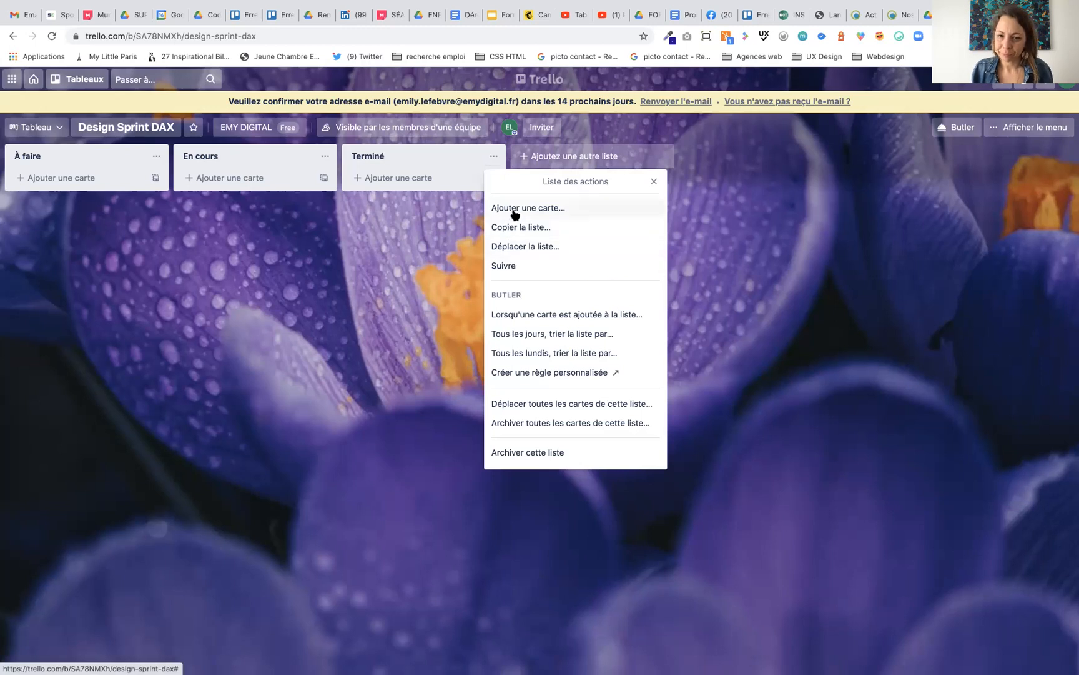
left_click(493, 158)
left_click_drag(416, 166, 496, 168)
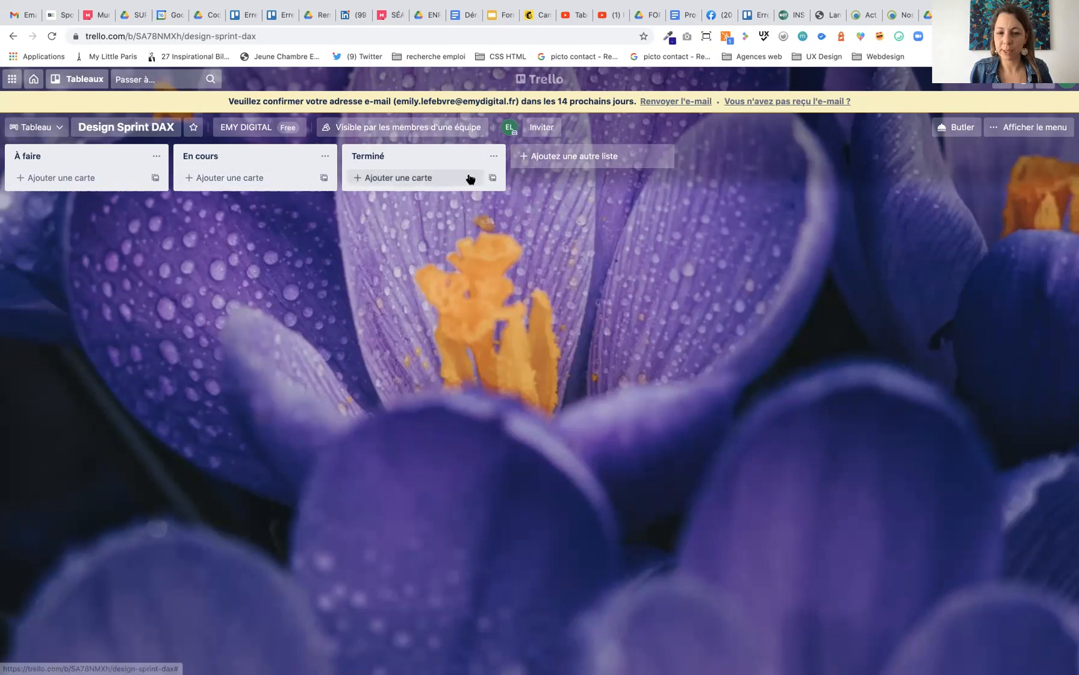
Add a card titled "Organiser le Focus Group" to the À faire list.
left_click(62, 180)
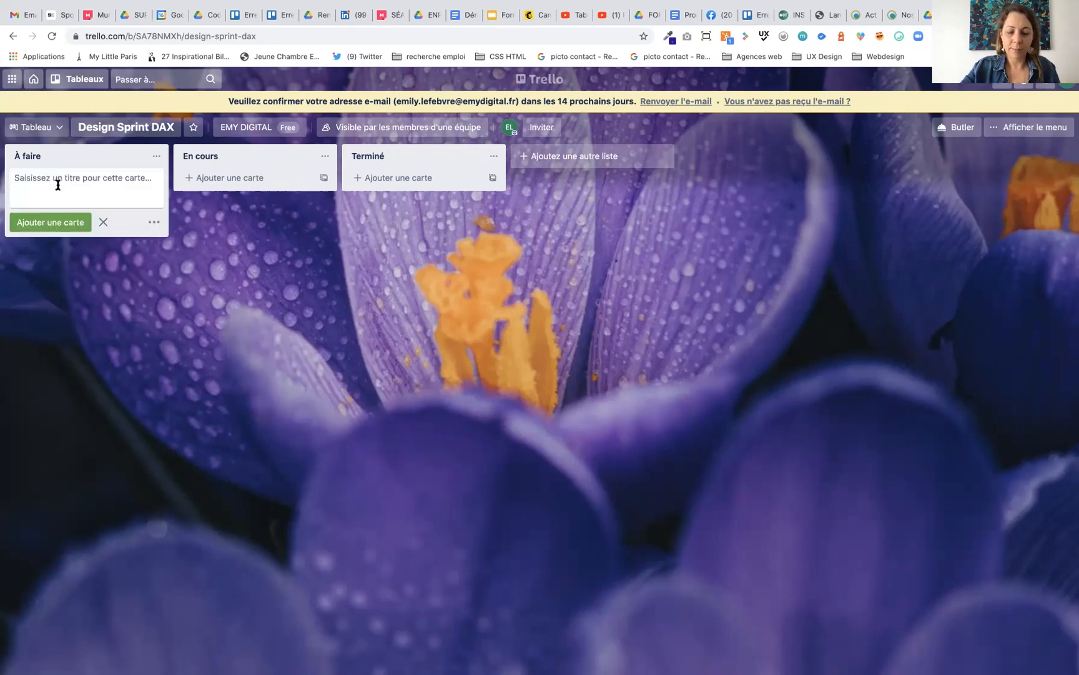
type("Or")
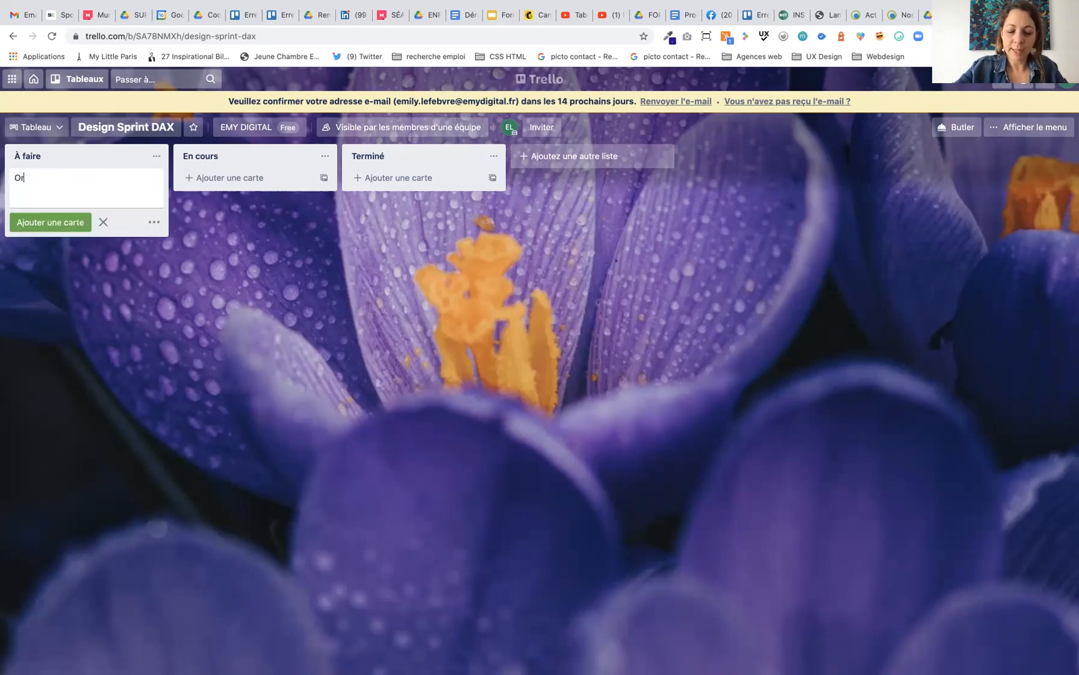
type("ganiser le Focus Grou")
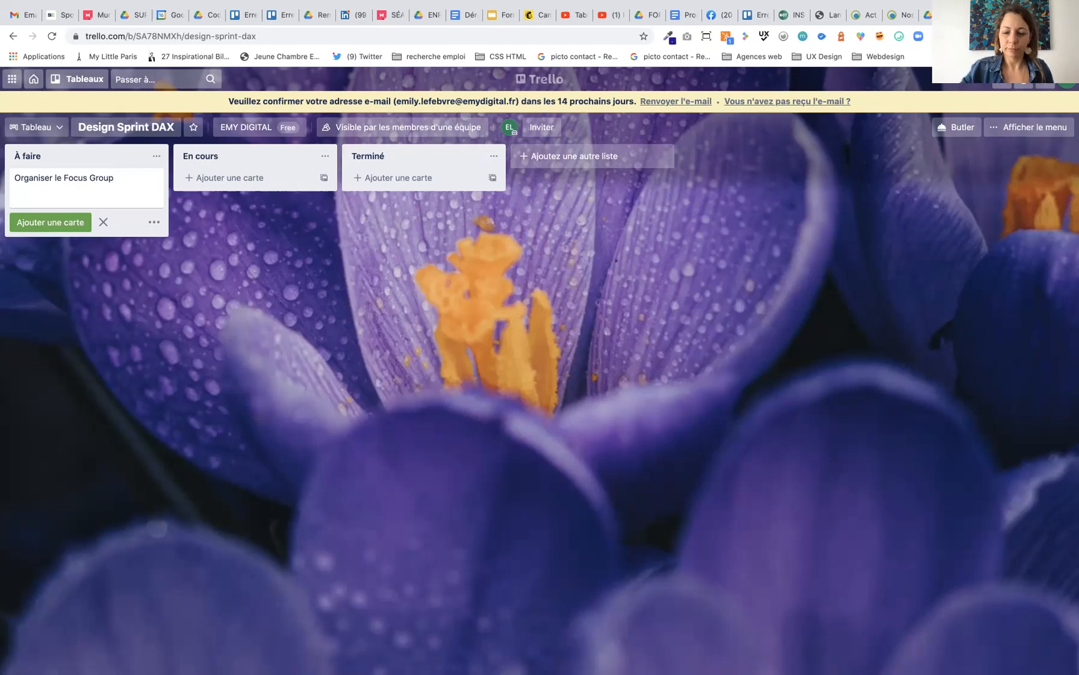
type("p")
key("Return")
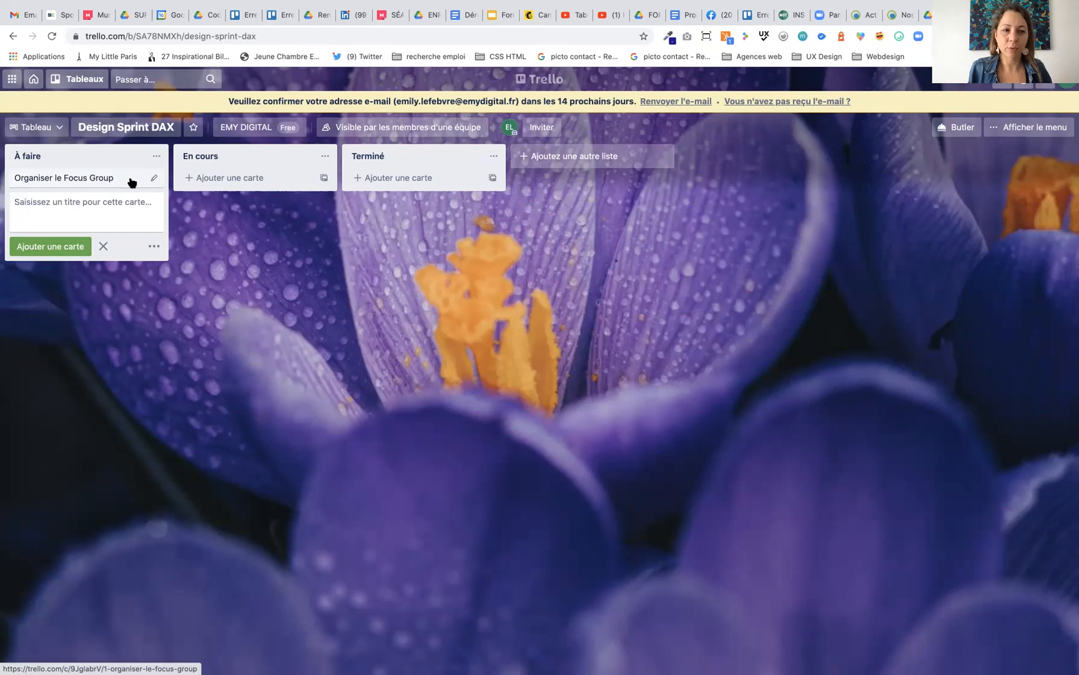
Open the "Organiser le Focus Group" card and assign the board's existing member to it.
left_click(73, 179)
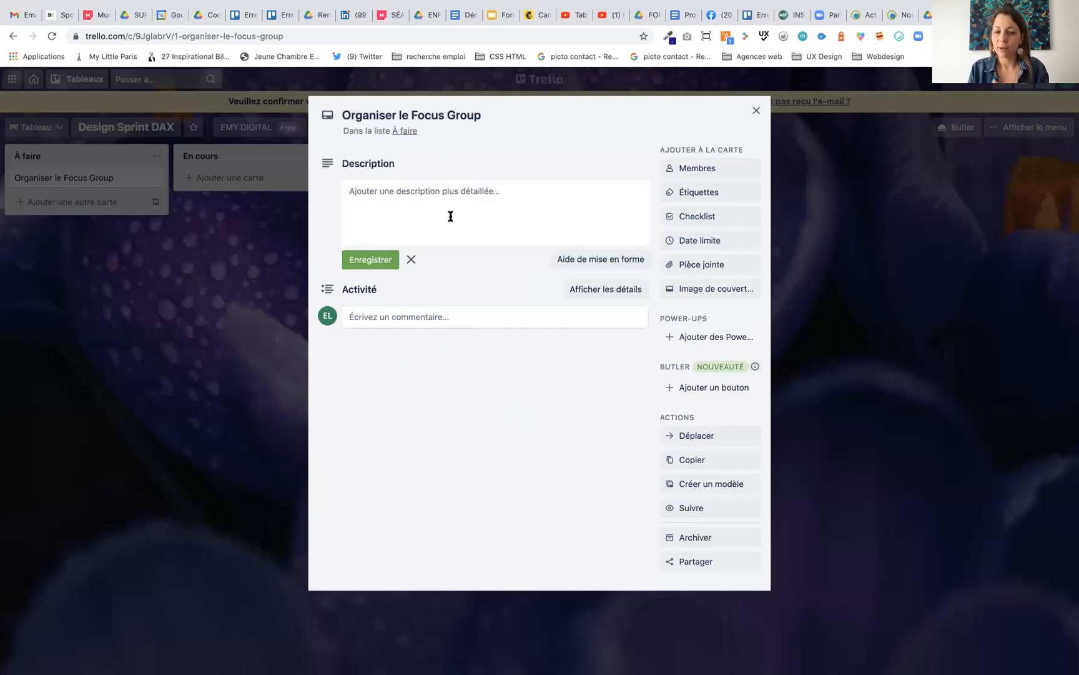
left_click(702, 171)
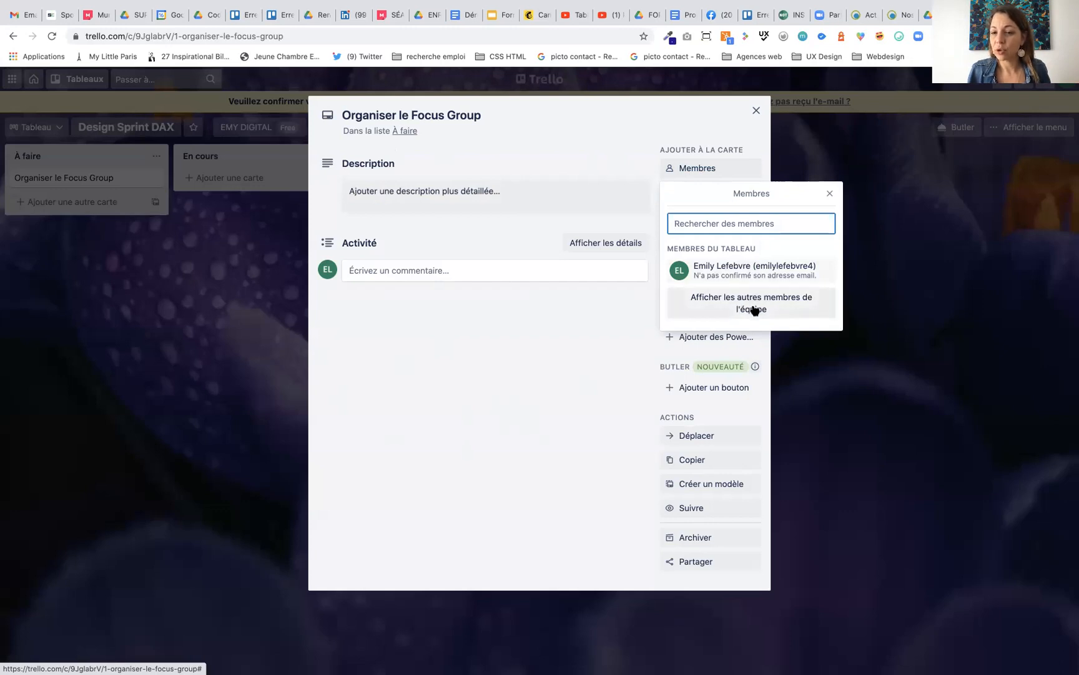
left_click(690, 273)
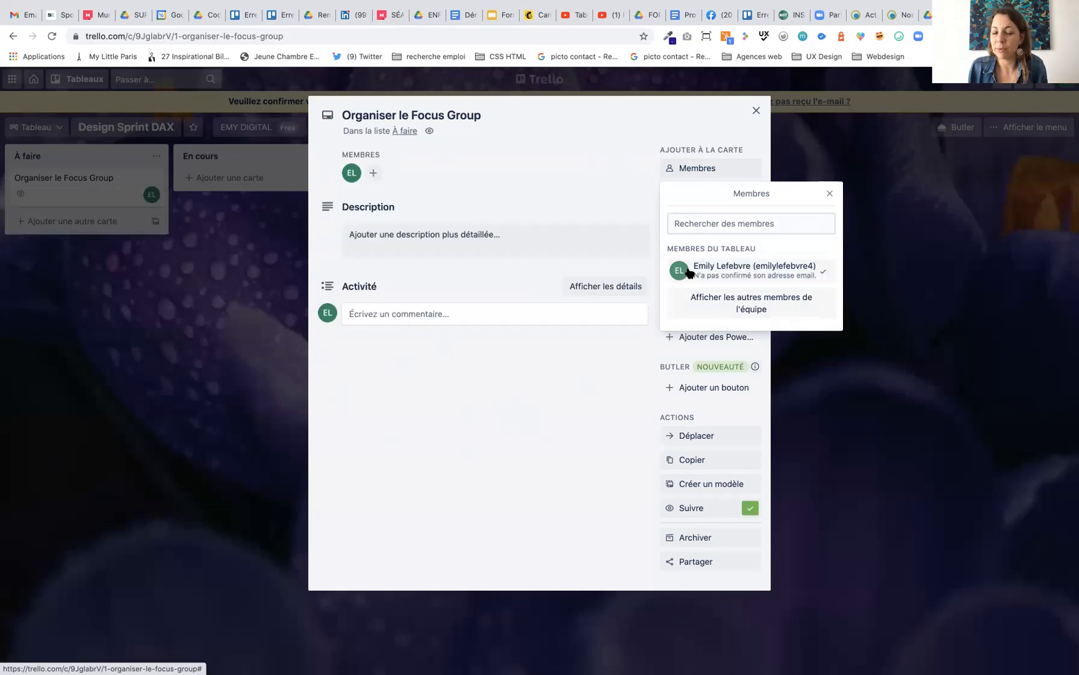
left_click(829, 193)
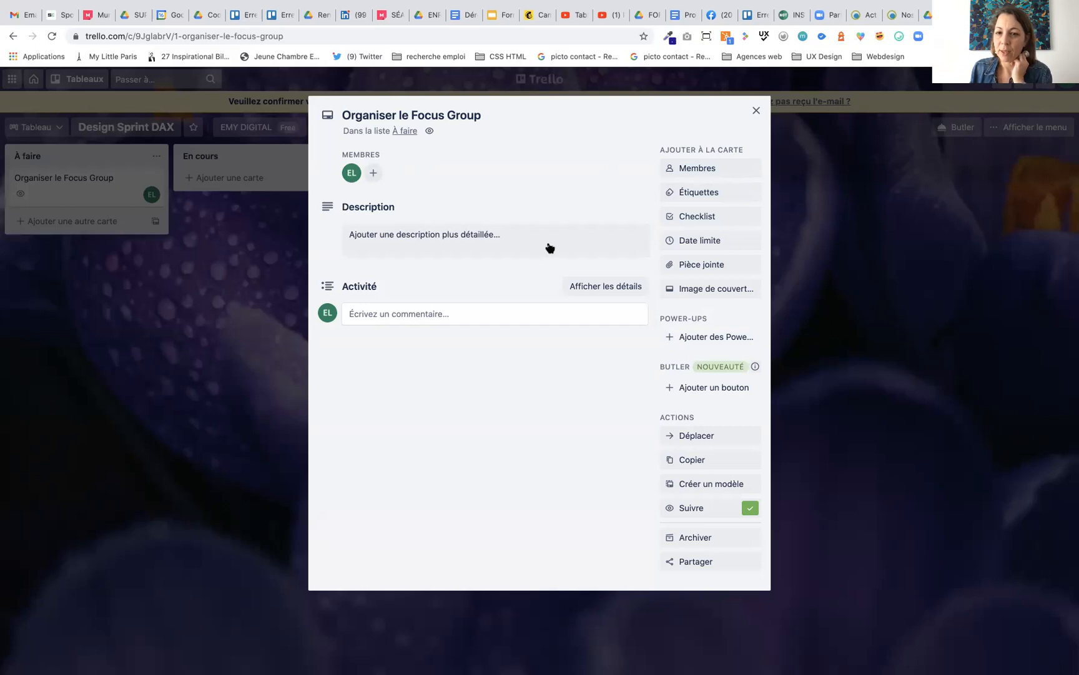
Save a card description with the lines "Date : 26 mars matin", "Lieu : à distance" and "Nombre de participants : XXX".
left_click(395, 241)
type("Date")
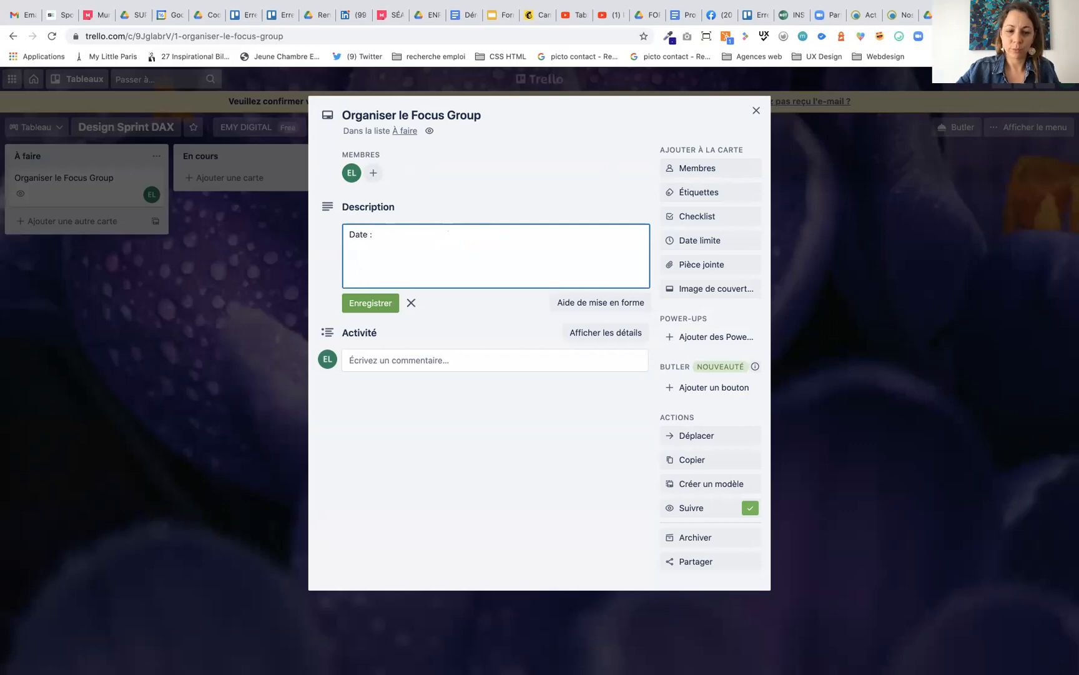
type(" : 26 mars matin")
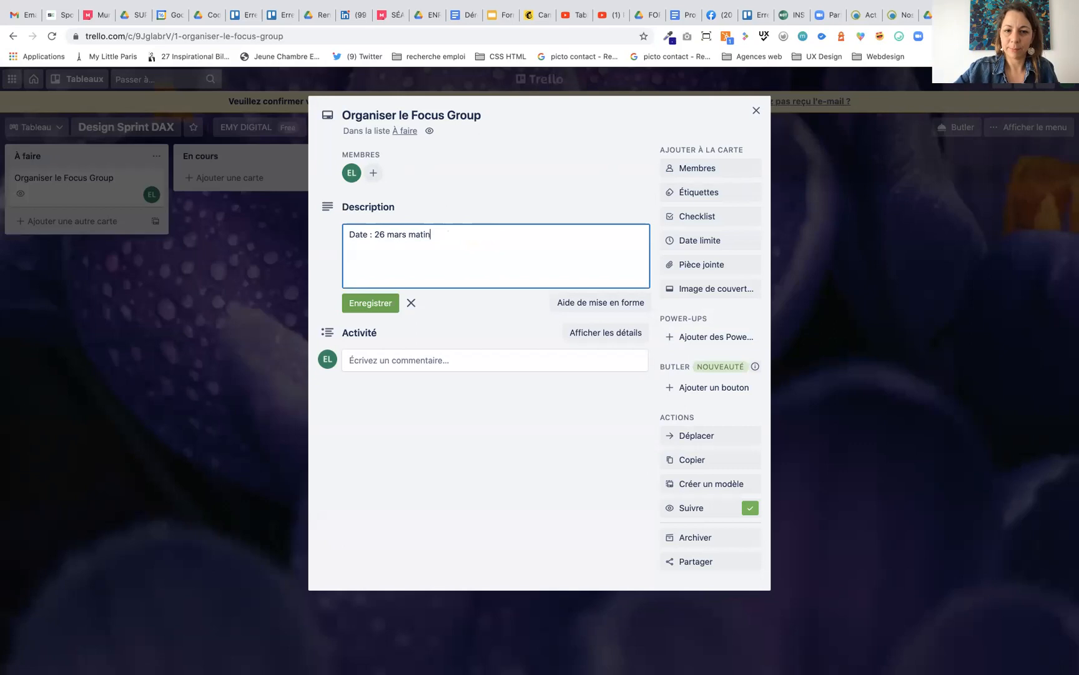
type(" Lieu")
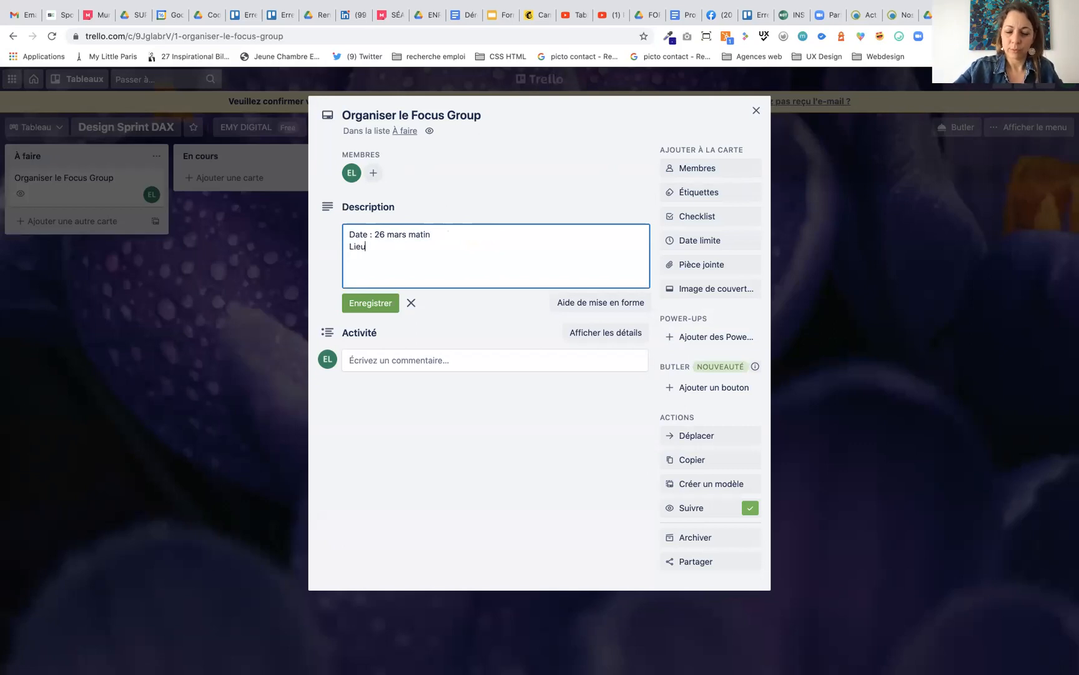
type(" : à dist")
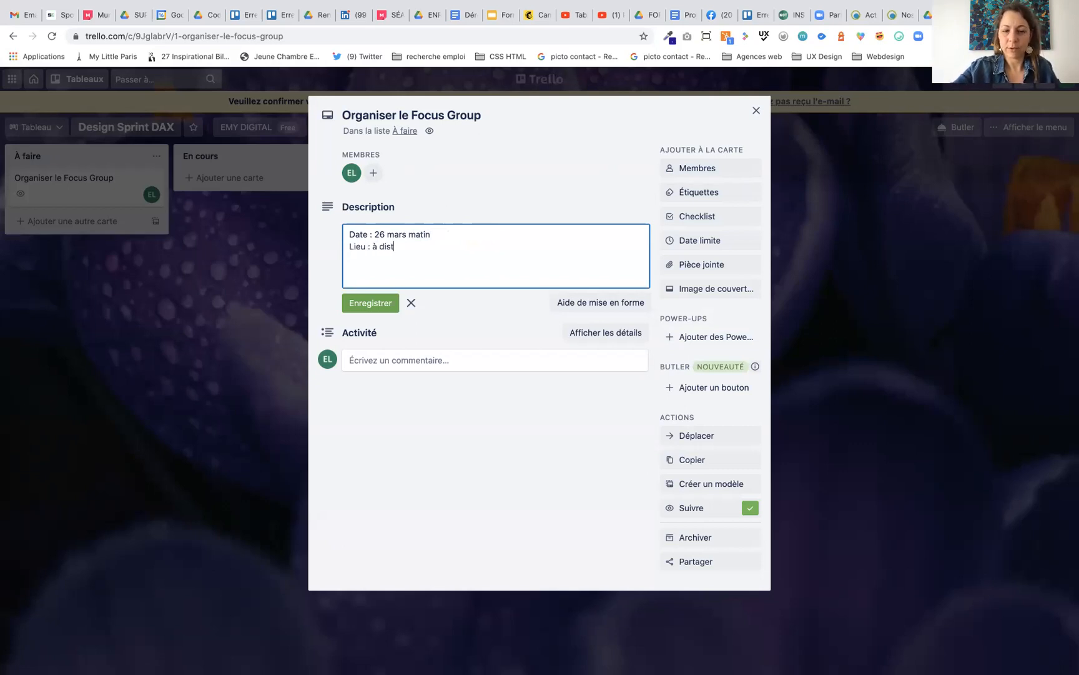
type("ance Nombre de participants")
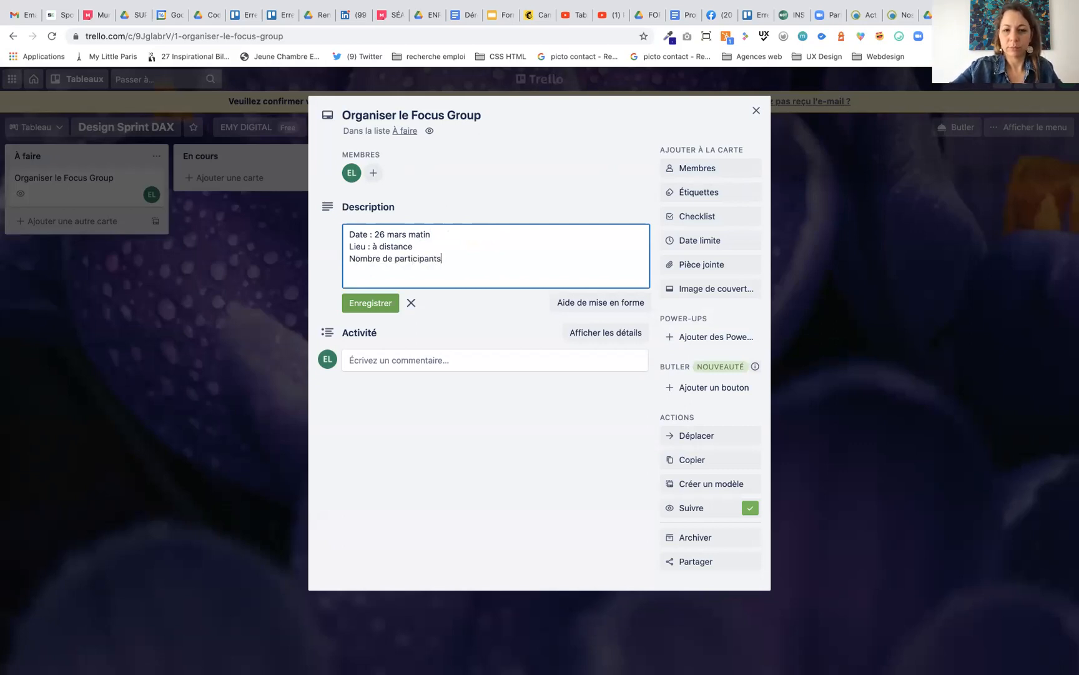
type(" : XXX")
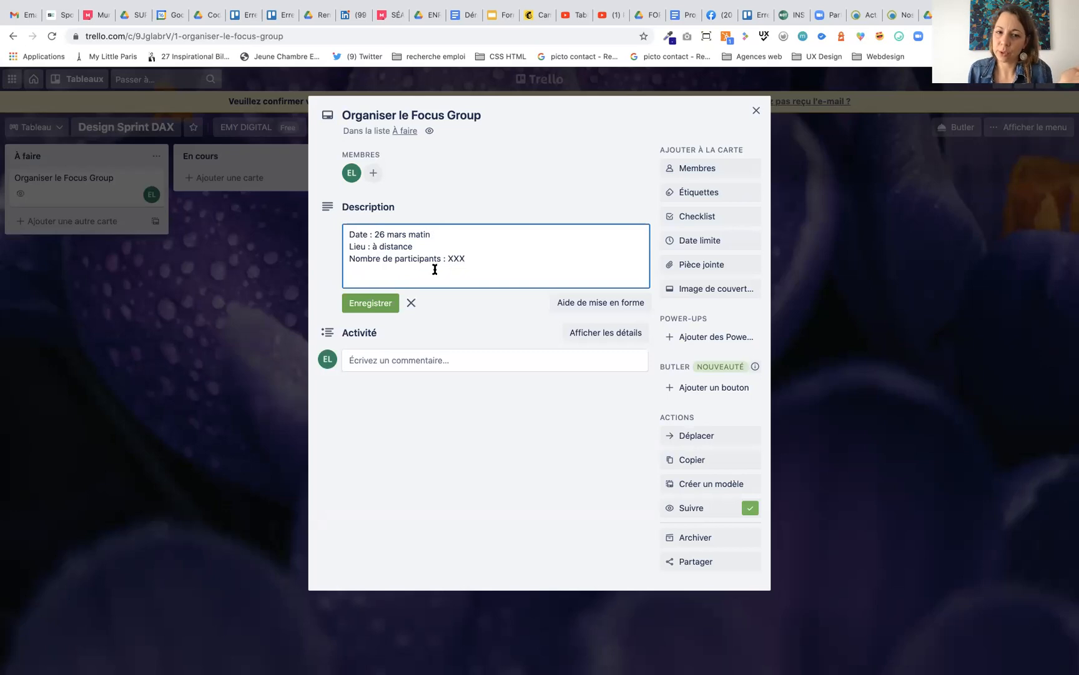
left_click(373, 304)
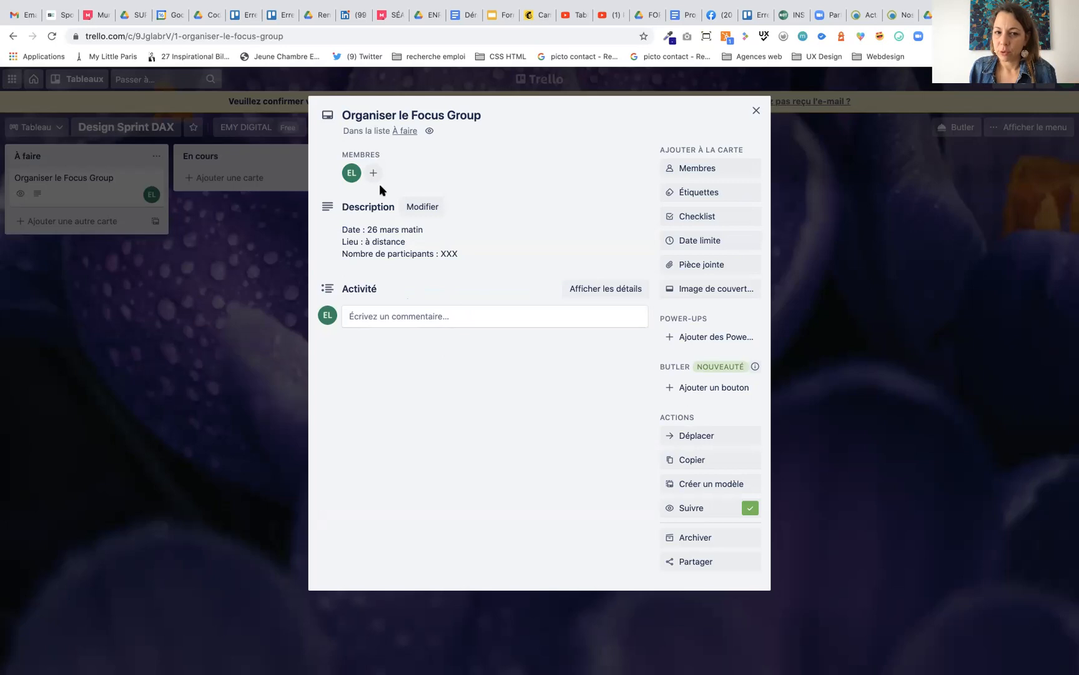
Post the comment "Où en êtes vous sur le choix des invités ?" on the focus group card.
left_click(382, 316)
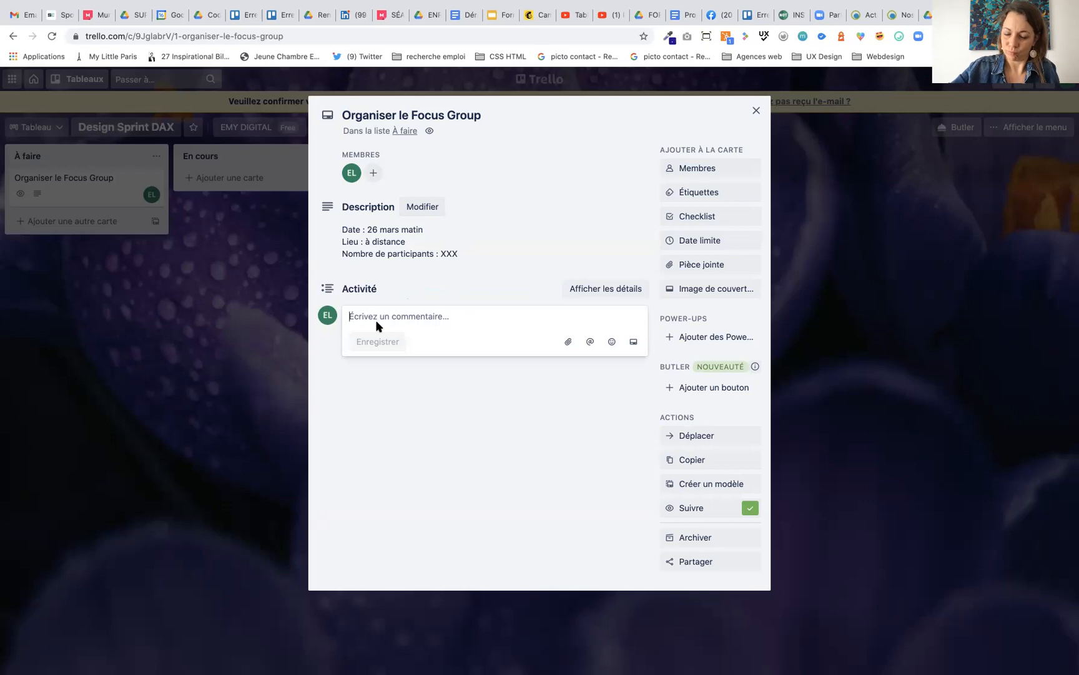
type("O")
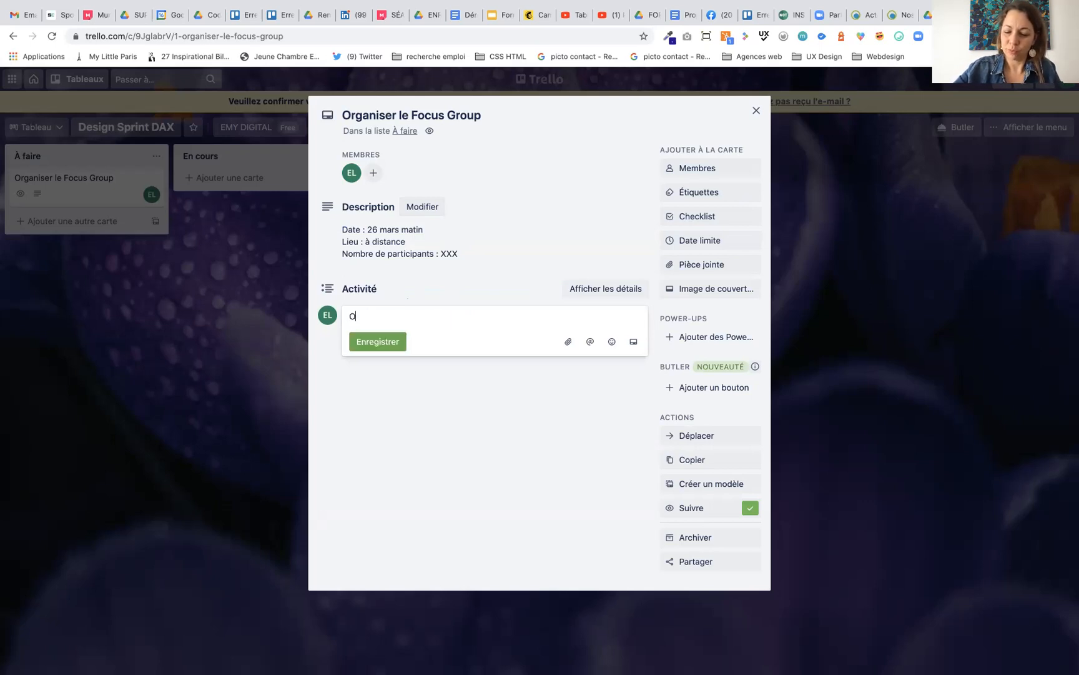
type("ù en êtes vo")
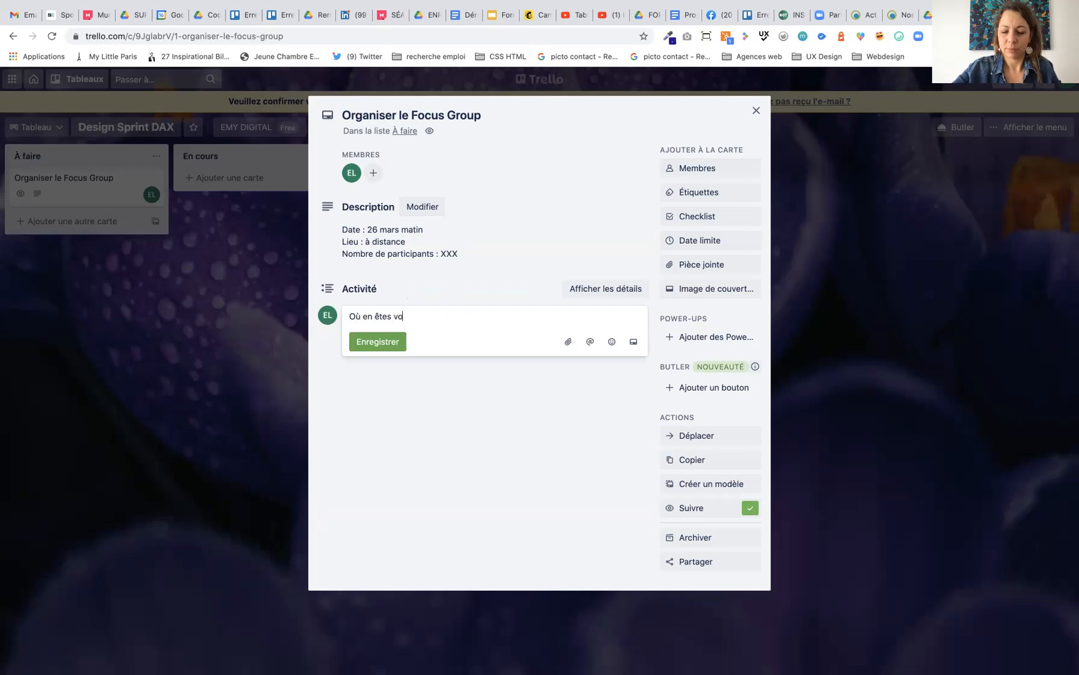
type("us sur le choix des invi")
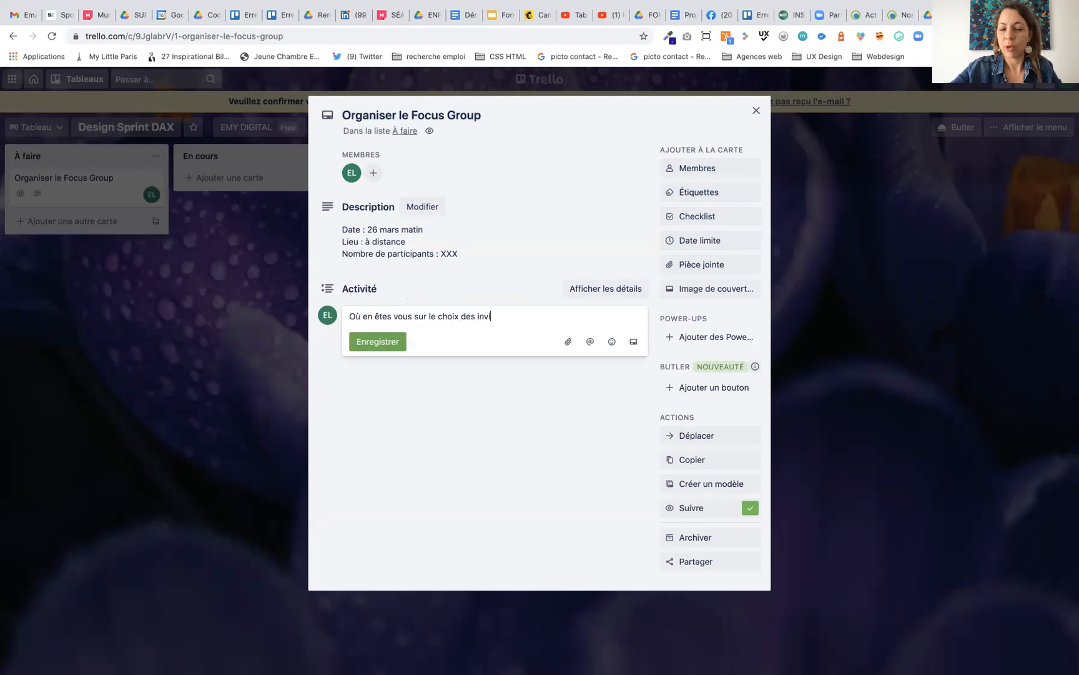
type("tés")
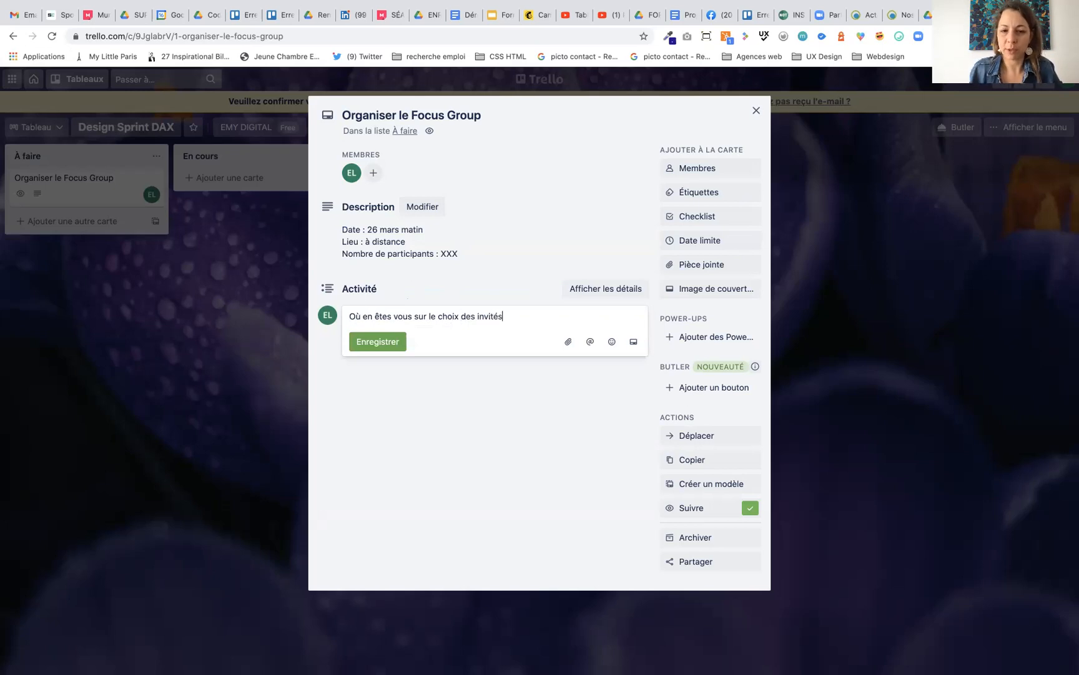
type(" ?")
key("Return")
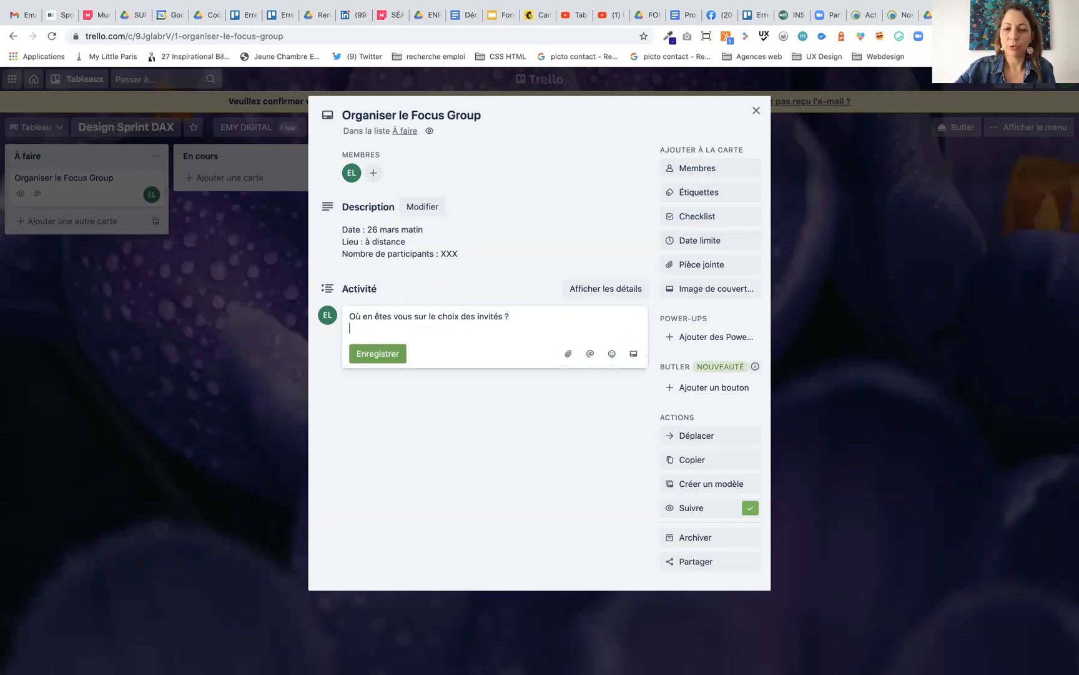
left_click(375, 354)
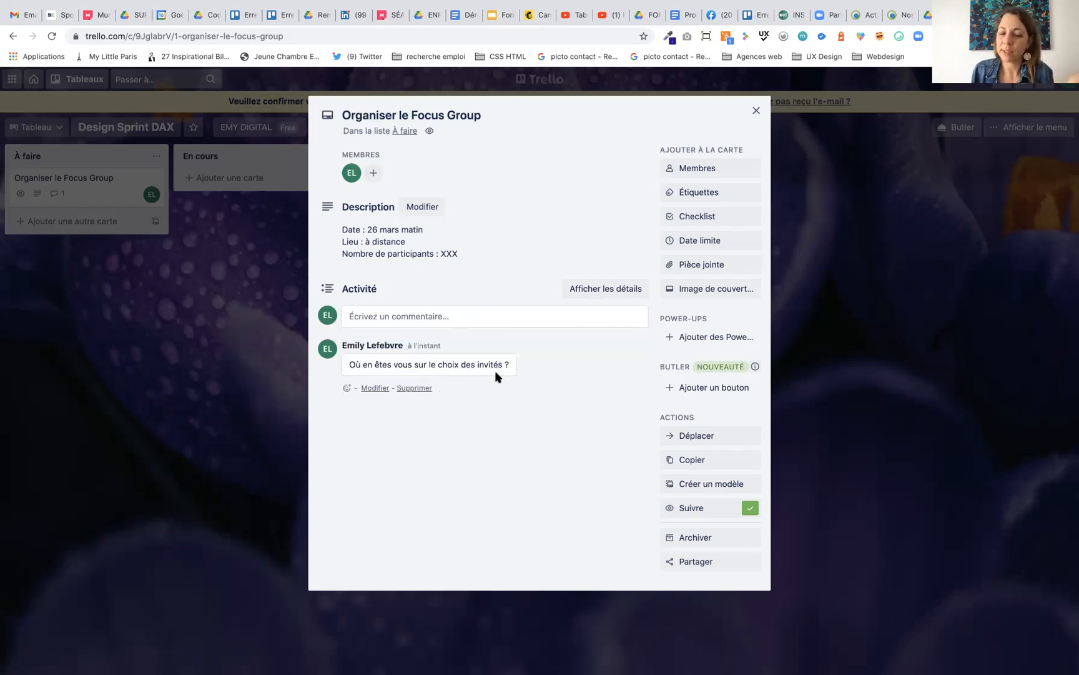
Post a second comment on the card reading "Nous avons identifié 6 participants qui sont : XXXXX".
left_click(383, 317)
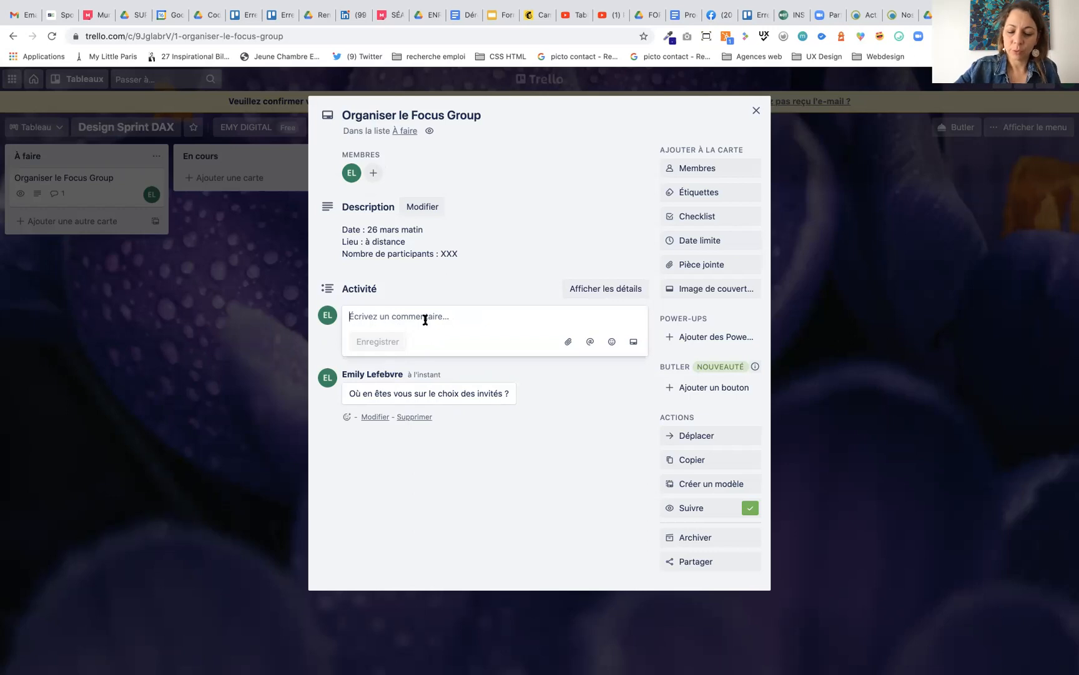
type("Nous avons identifié ")
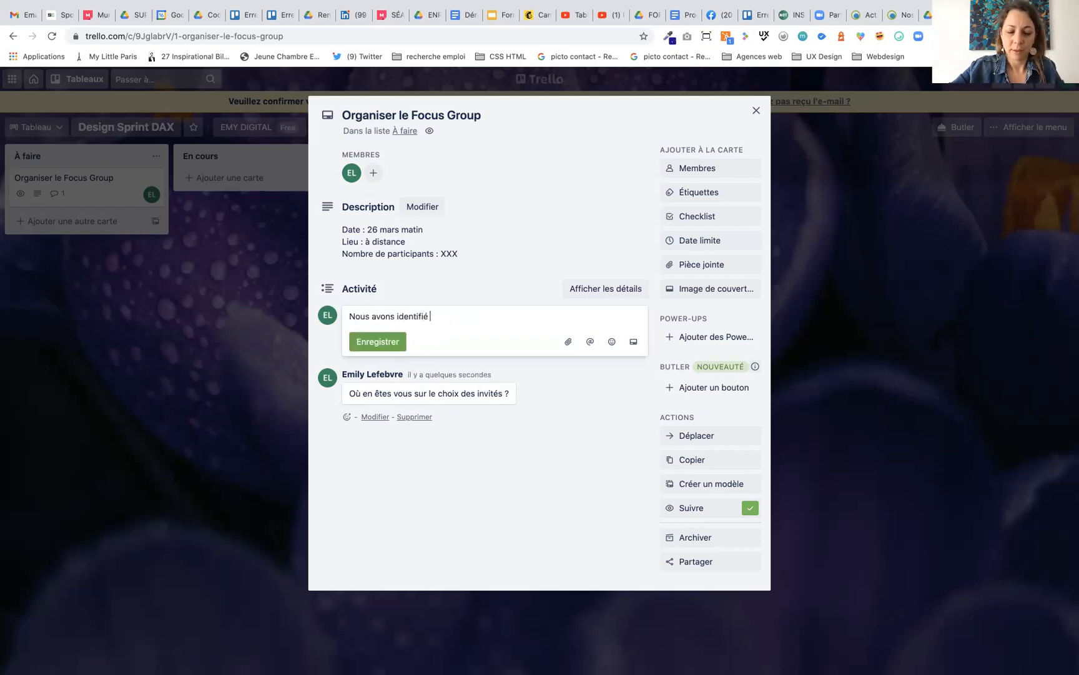
type("6 partic")
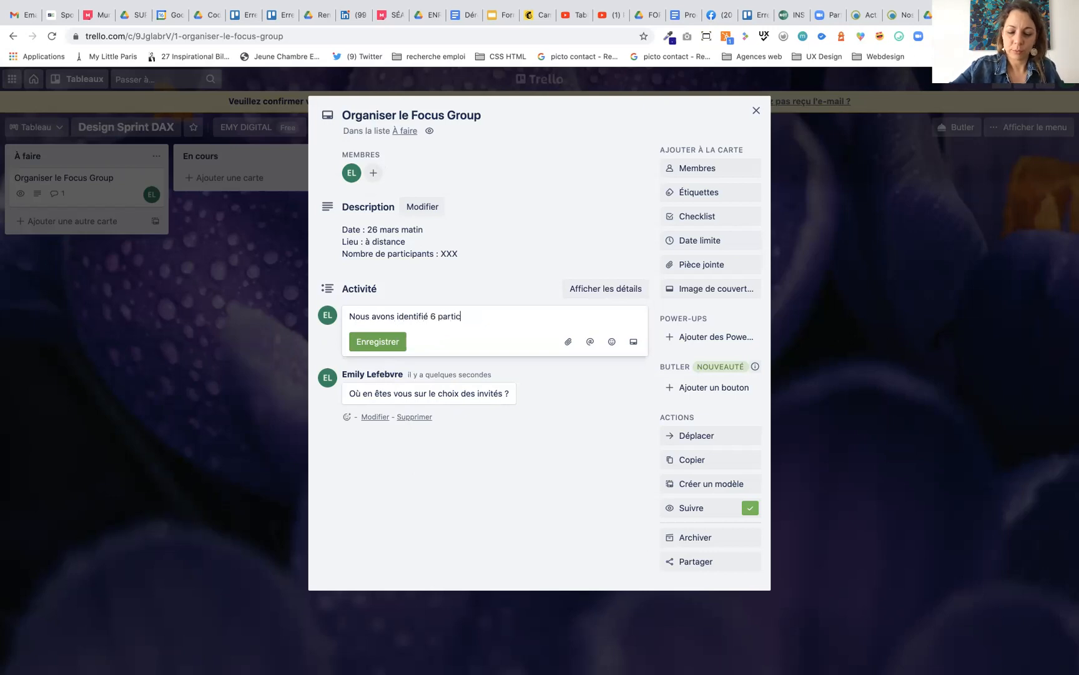
type("ipants quio")
type("sont")
type(" : XXXXX")
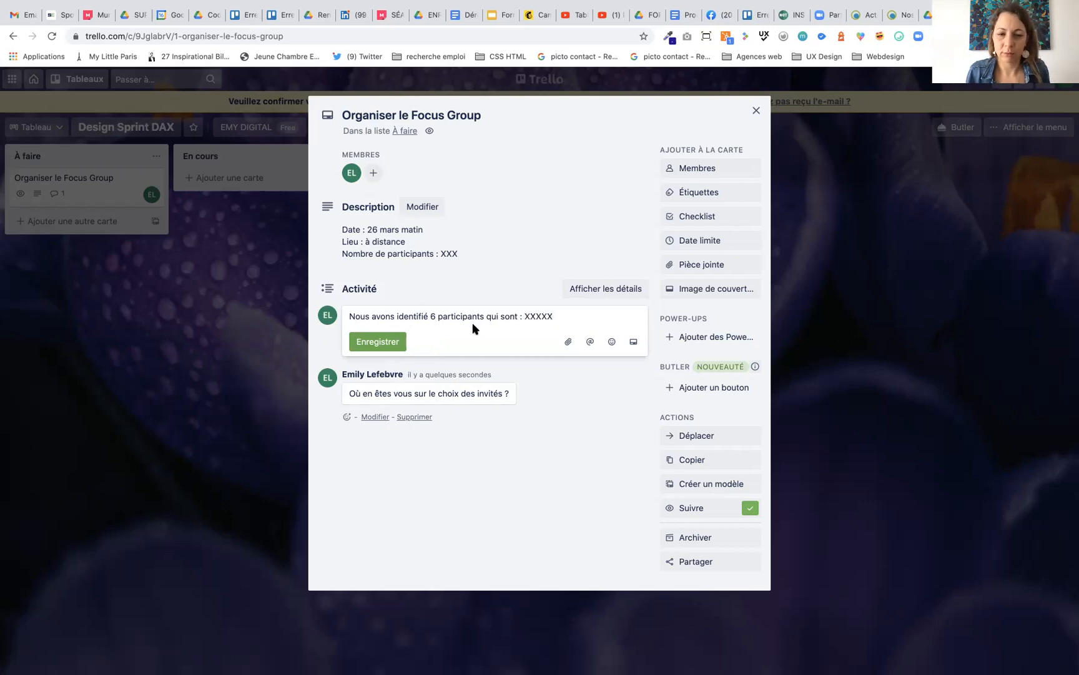
left_click(381, 342)
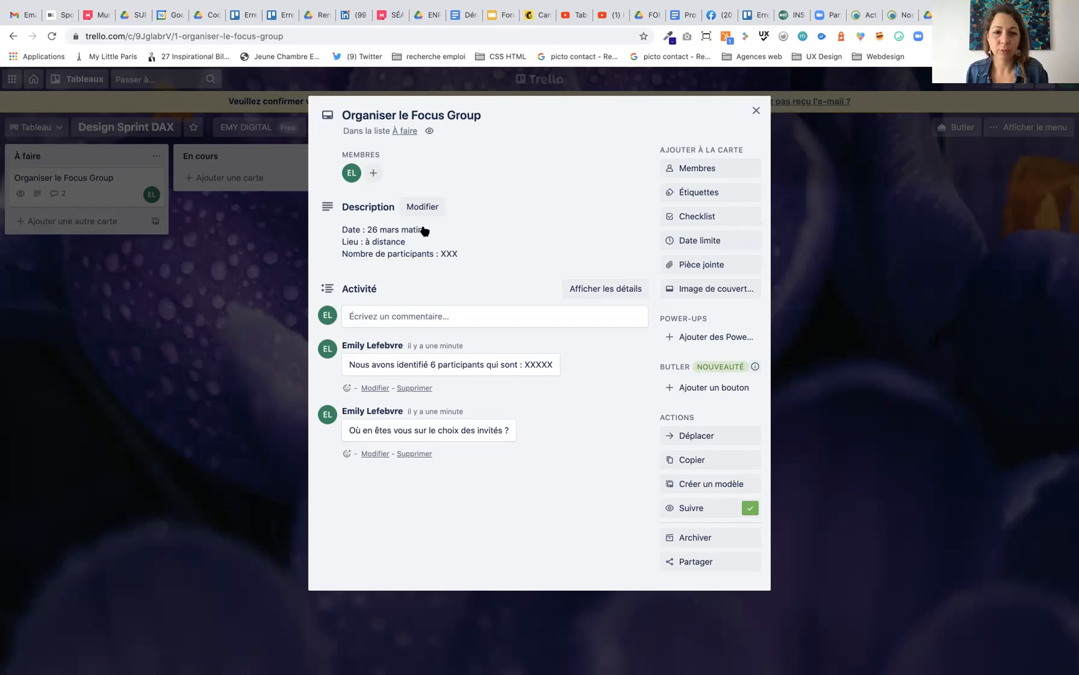
Look at how the card's description is edited and which sources are offered for attachments.
left_click(430, 208)
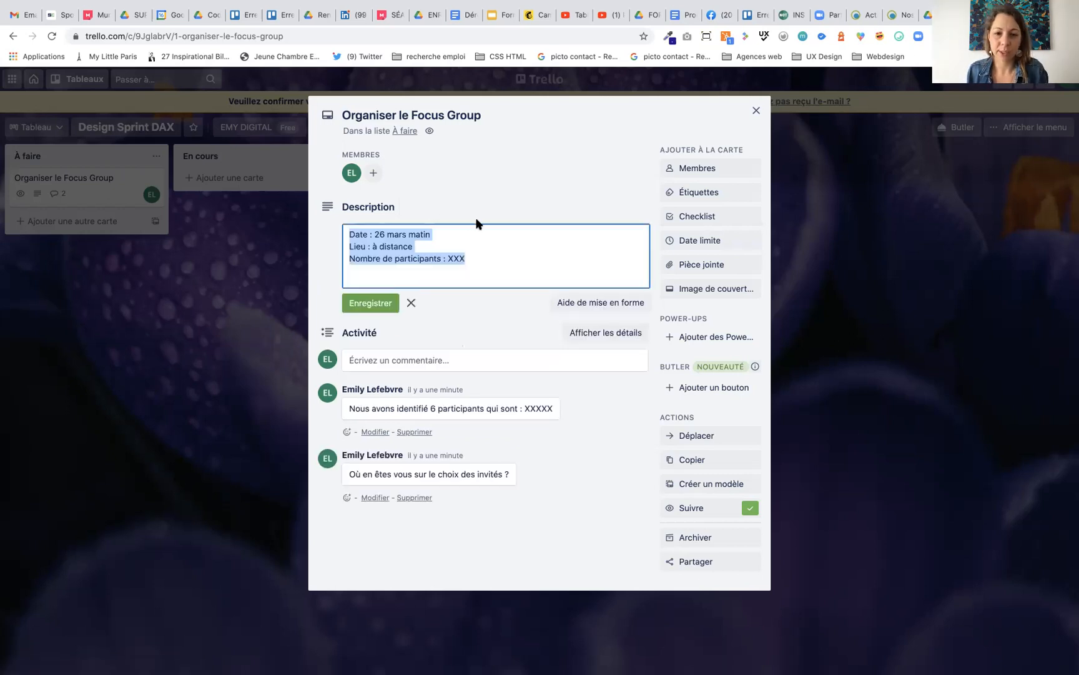
left_click(409, 286)
left_click(379, 303)
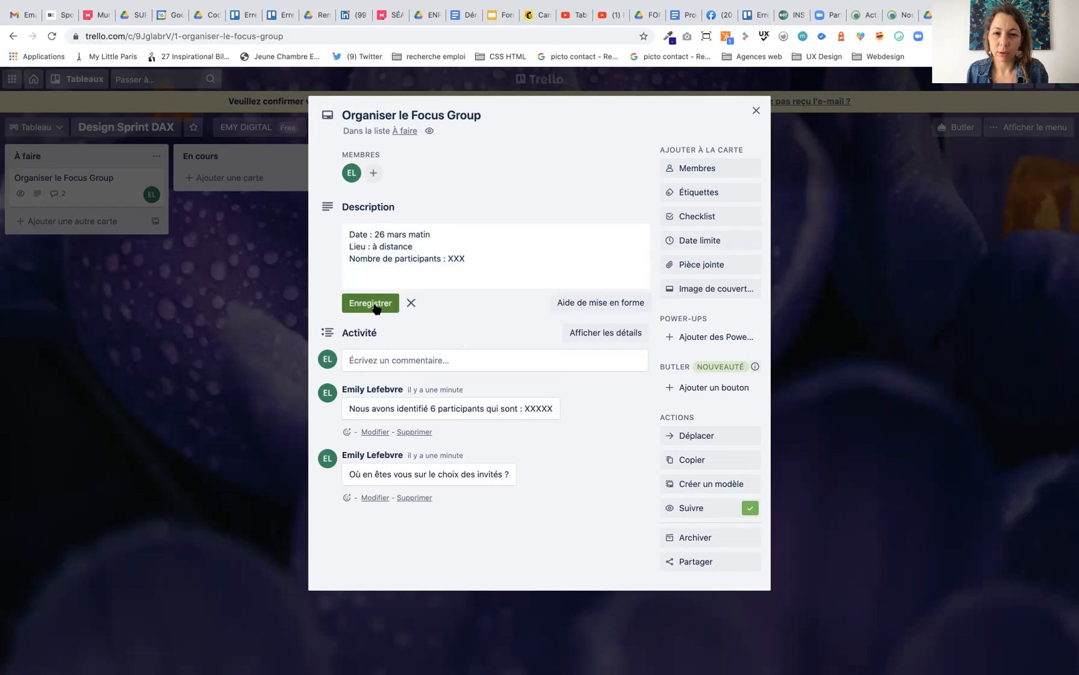
left_click(703, 267)
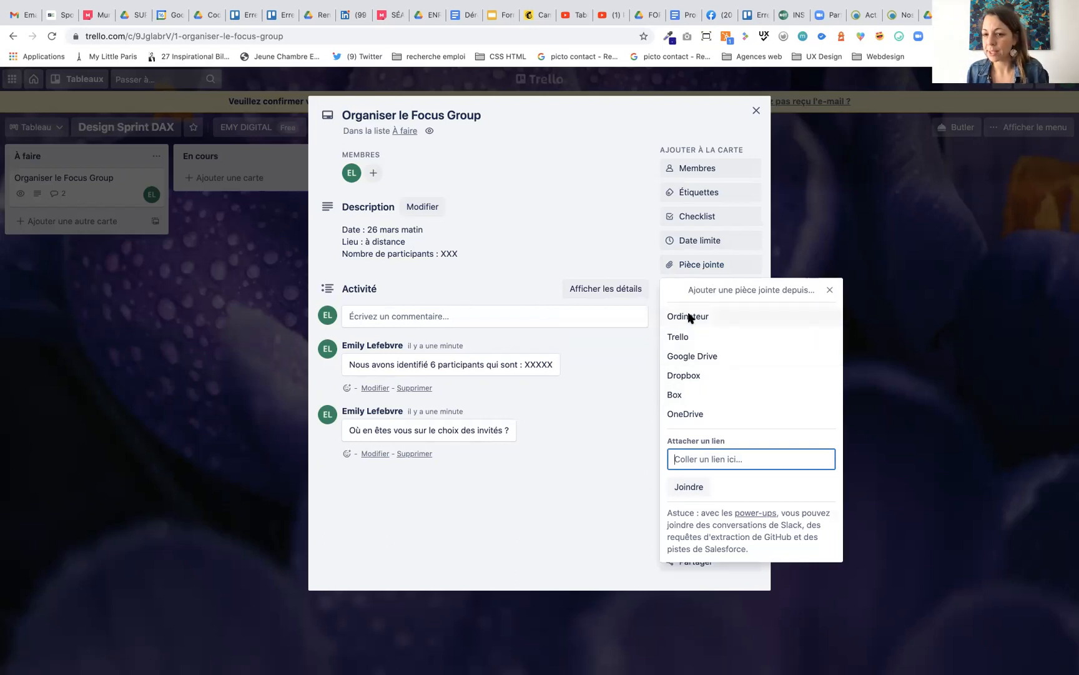
left_click(829, 290)
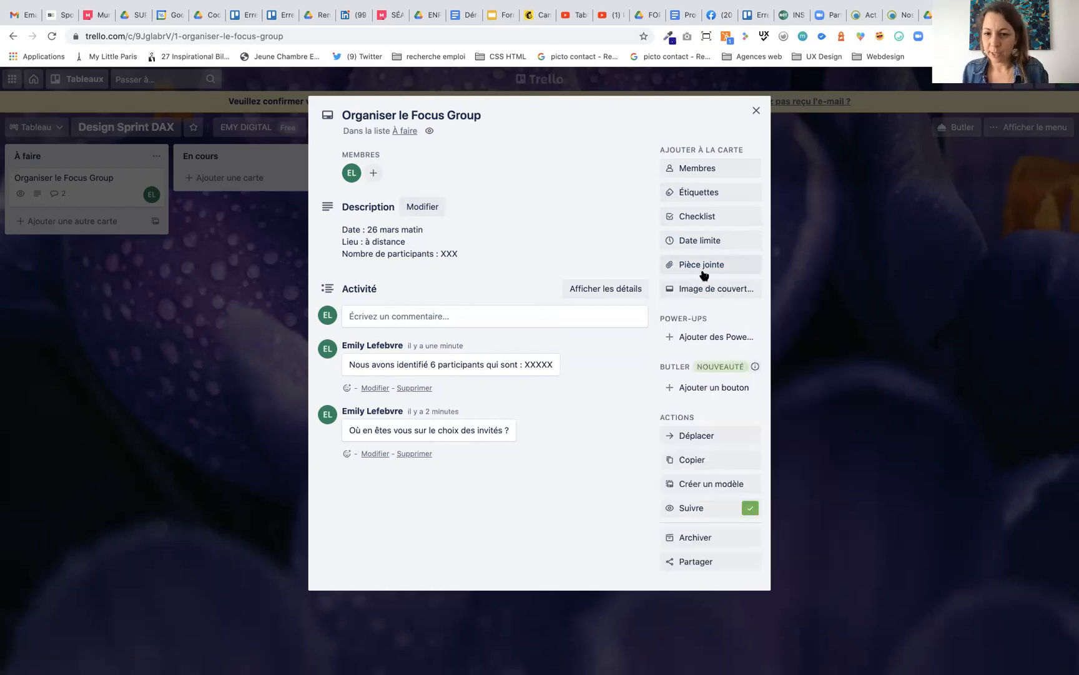
Create a light blue label named "immersion" and apply it to the focus group card.
left_click(690, 194)
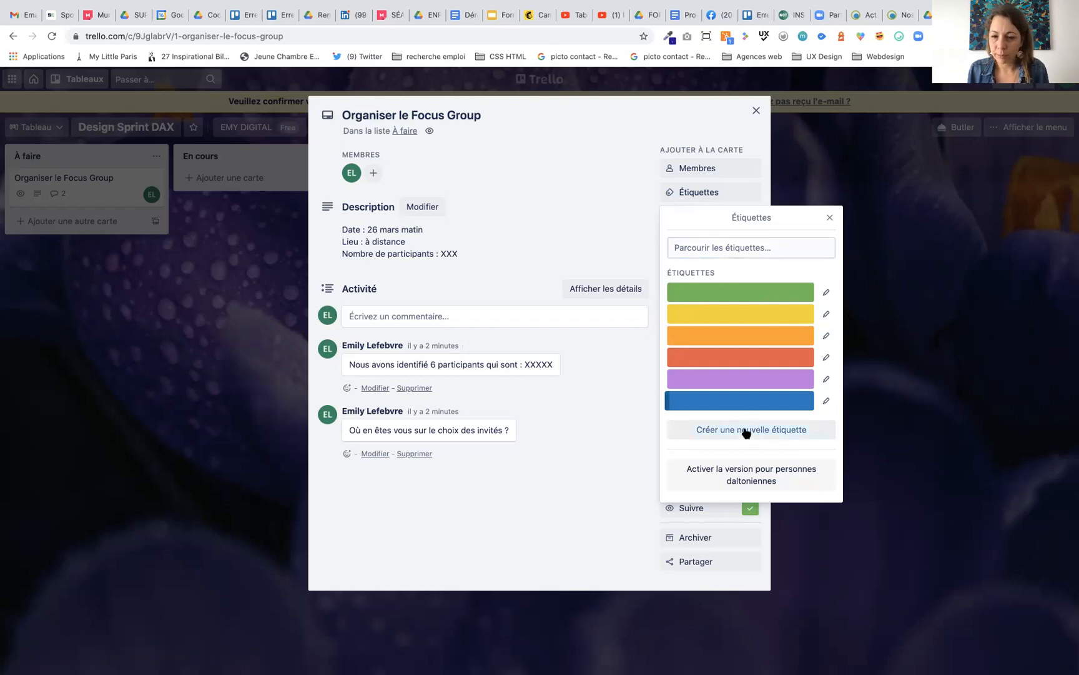
left_click(746, 431)
left_click(715, 325)
left_click(715, 325)
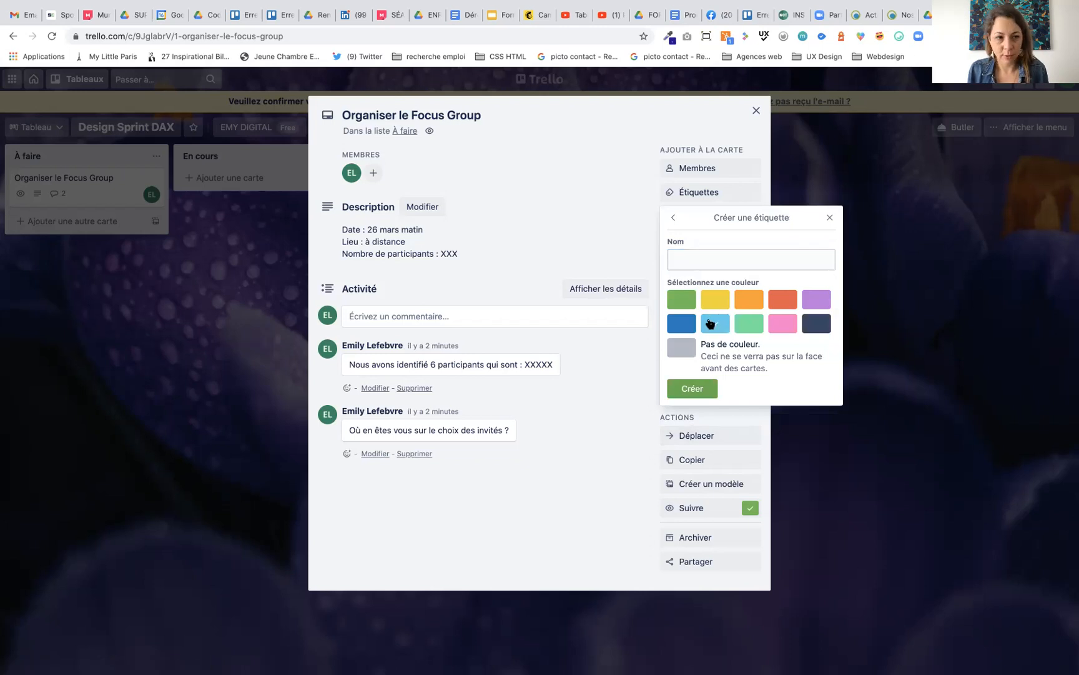
left_click(694, 262)
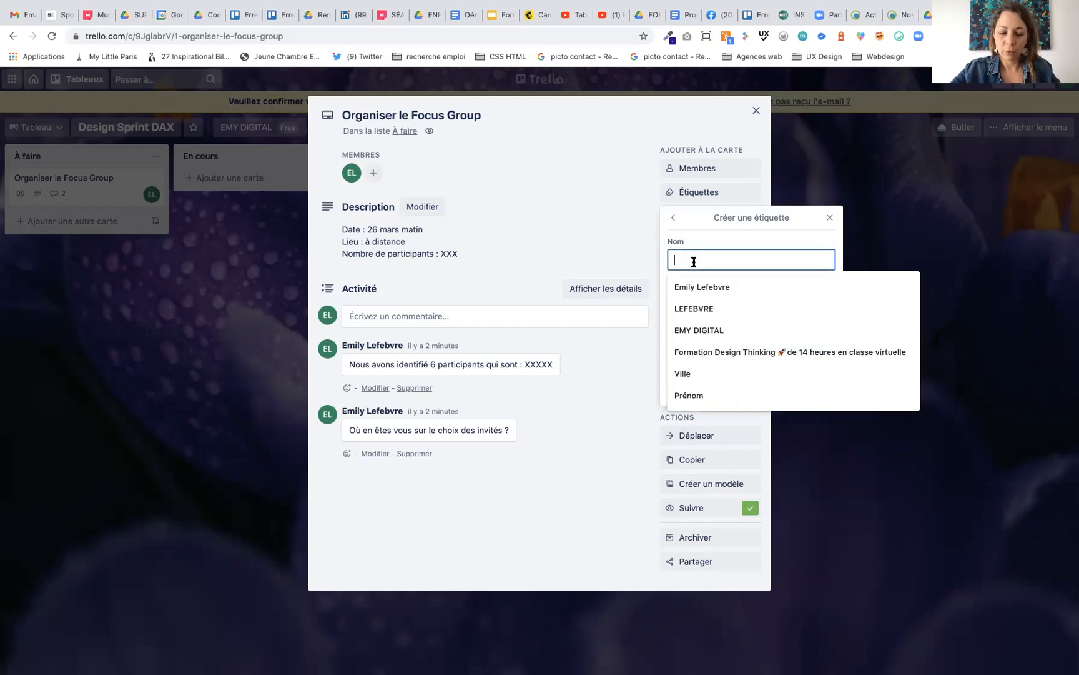
type("Immersion")
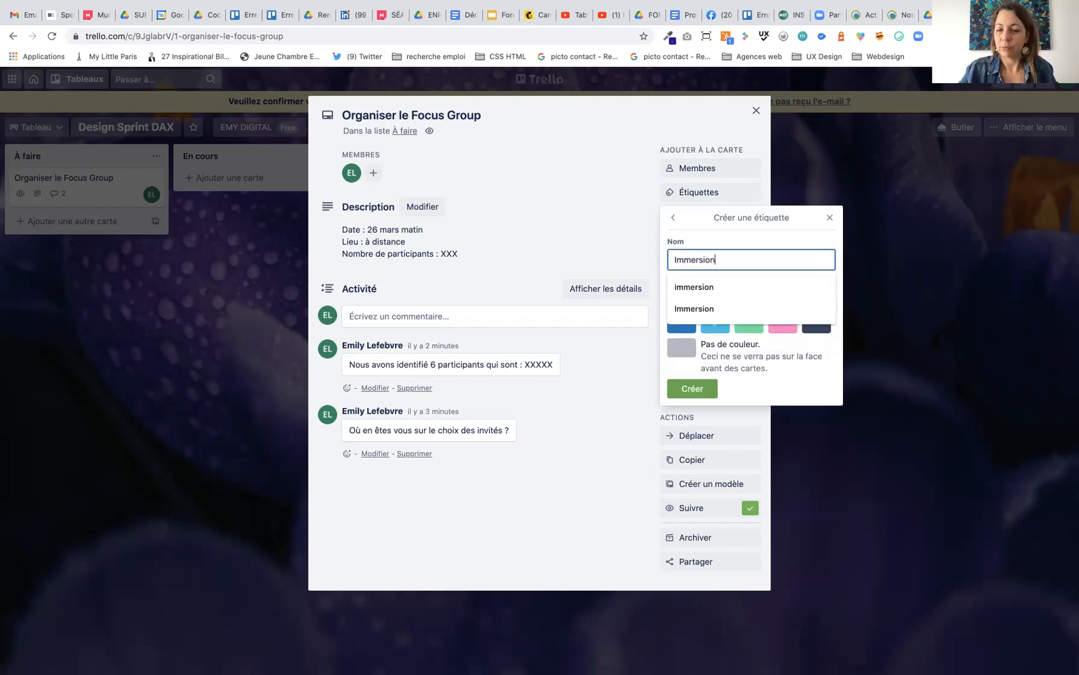
left_click(700, 286)
left_click(693, 389)
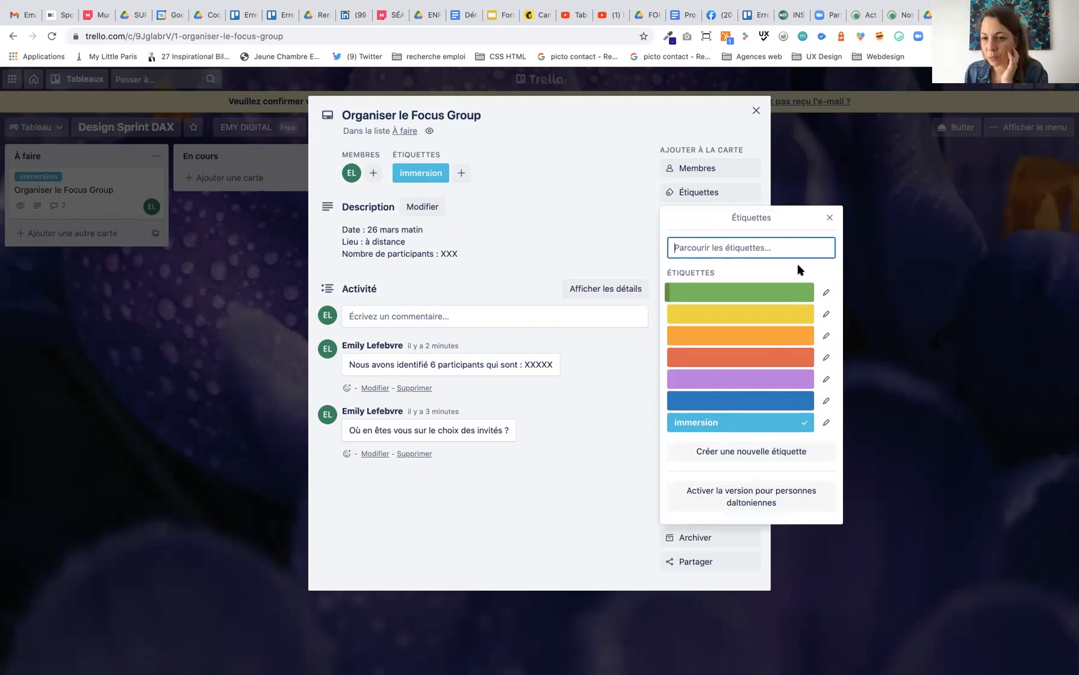
left_click(829, 218)
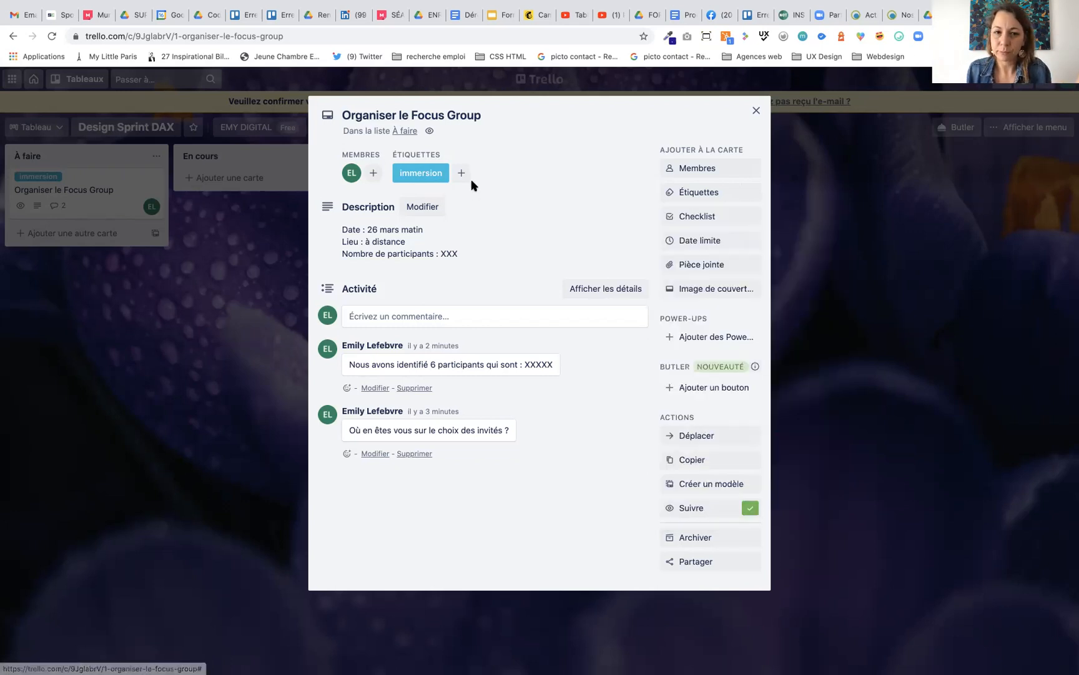
Add a checklist titled "Checklist du focus group" to the card.
left_click(697, 217)
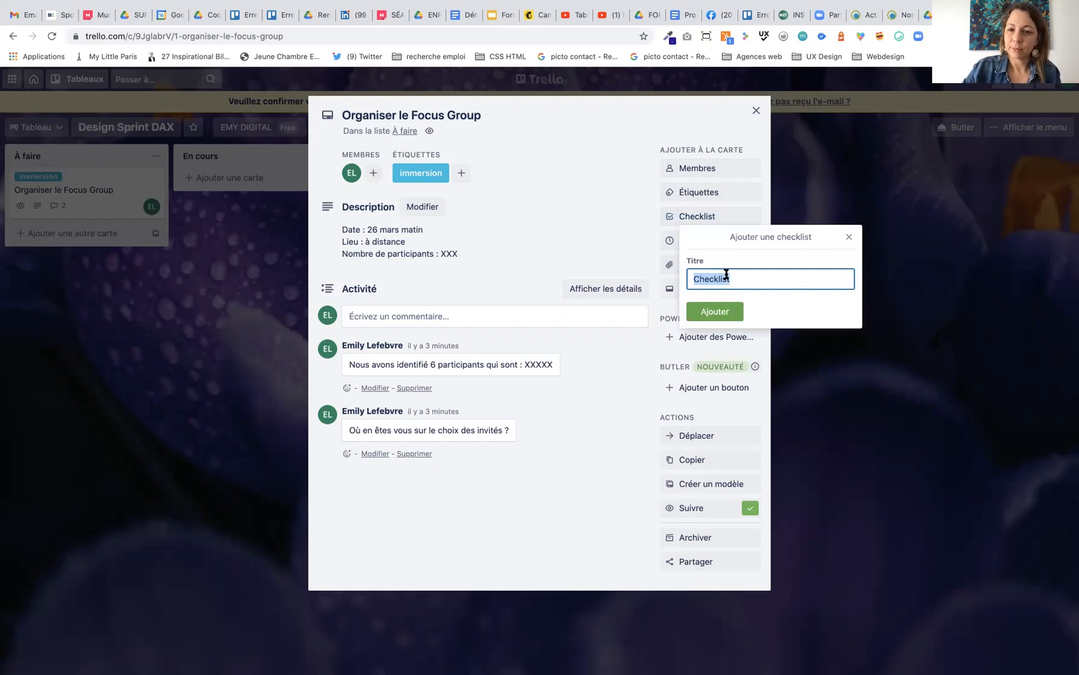
left_click(738, 279)
type("du focus group")
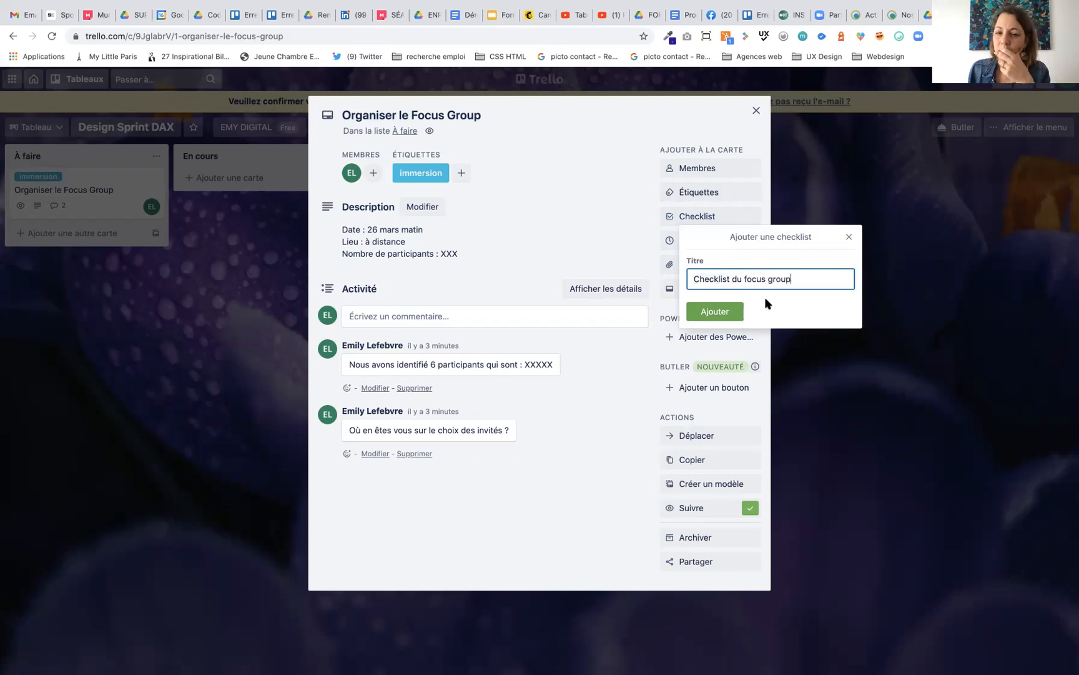
left_click(717, 312)
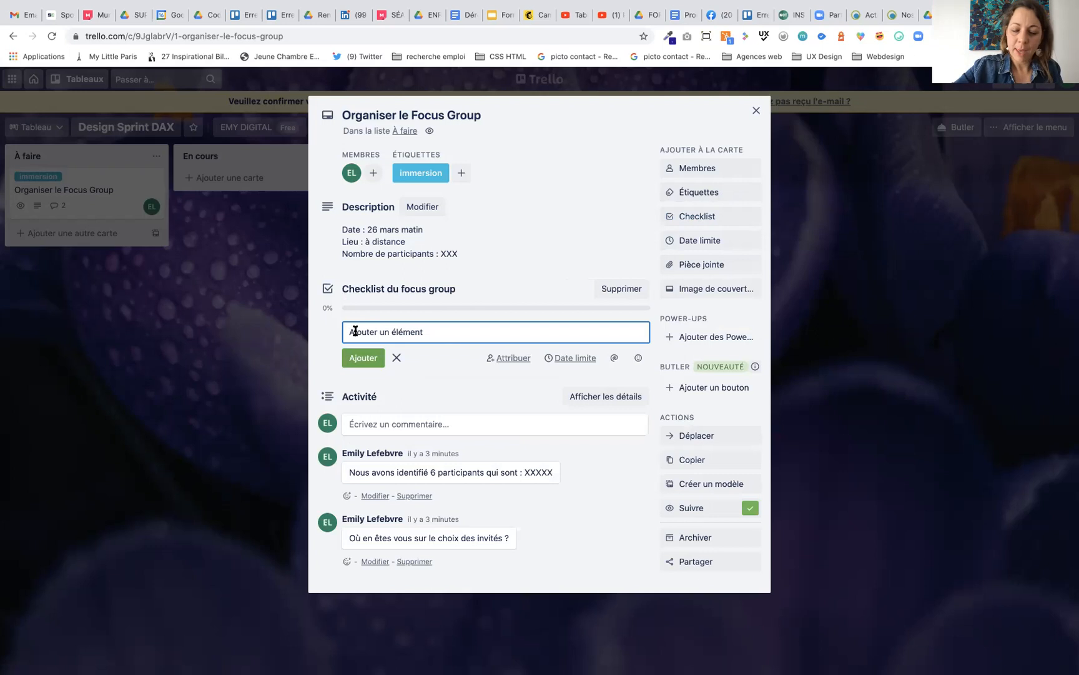
Add the items "Identifier les personnes à inviter" and "Envoyer les invitations" to the focus group checklist.
type("Identifie")
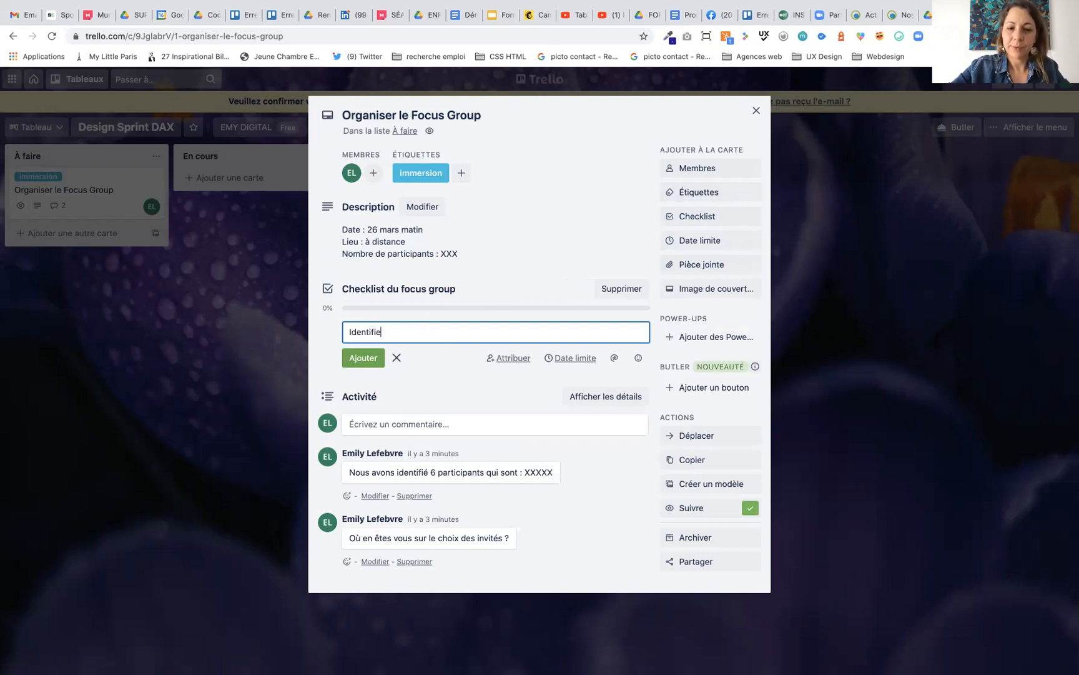
type("r les personnes à inviter")
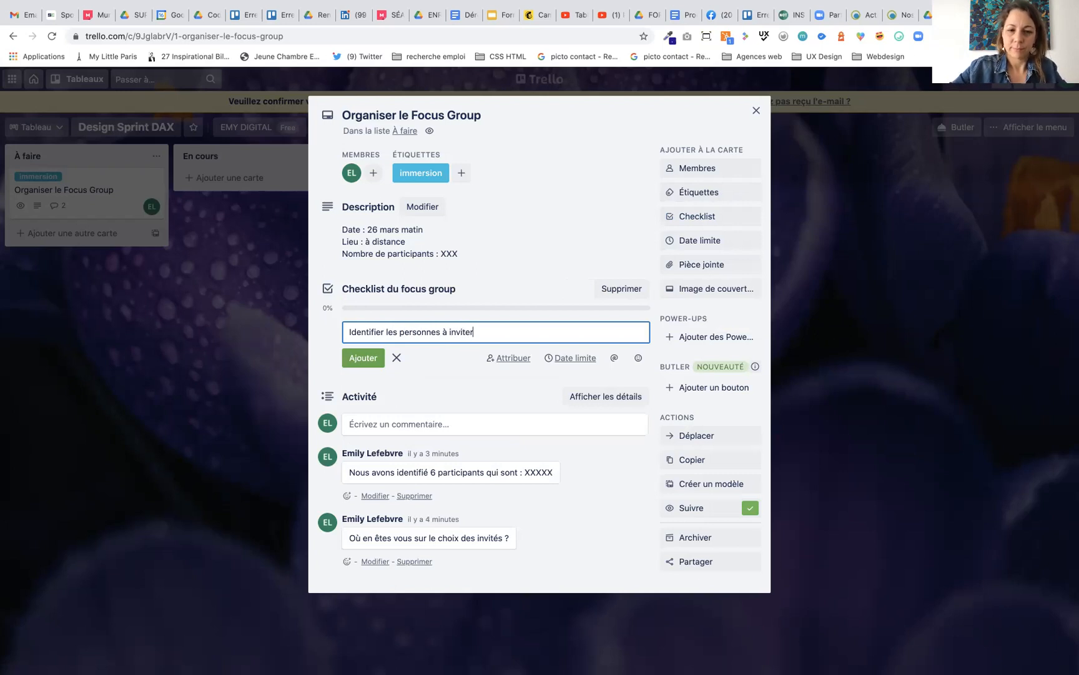
key("Return")
type("Envoyer les invitations")
key("Return")
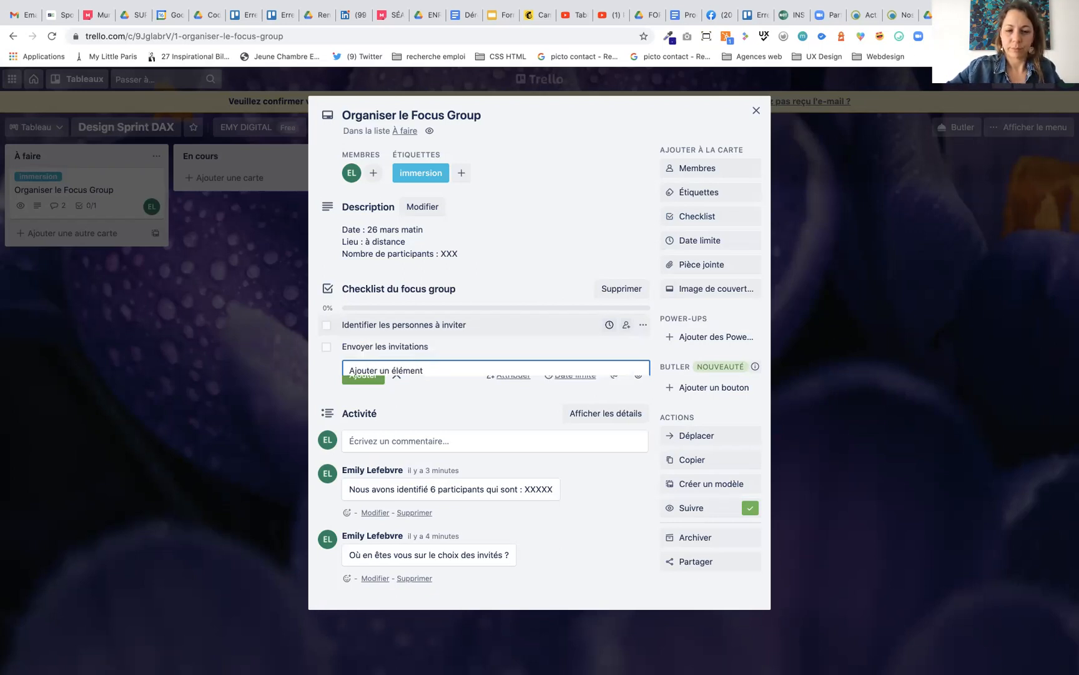
Add "Préparer le déroulé du focus group" and "Préparer les tableaux dans MURAL" to the checklist and tick off "Identifier les personnes à inviter".
type("P")
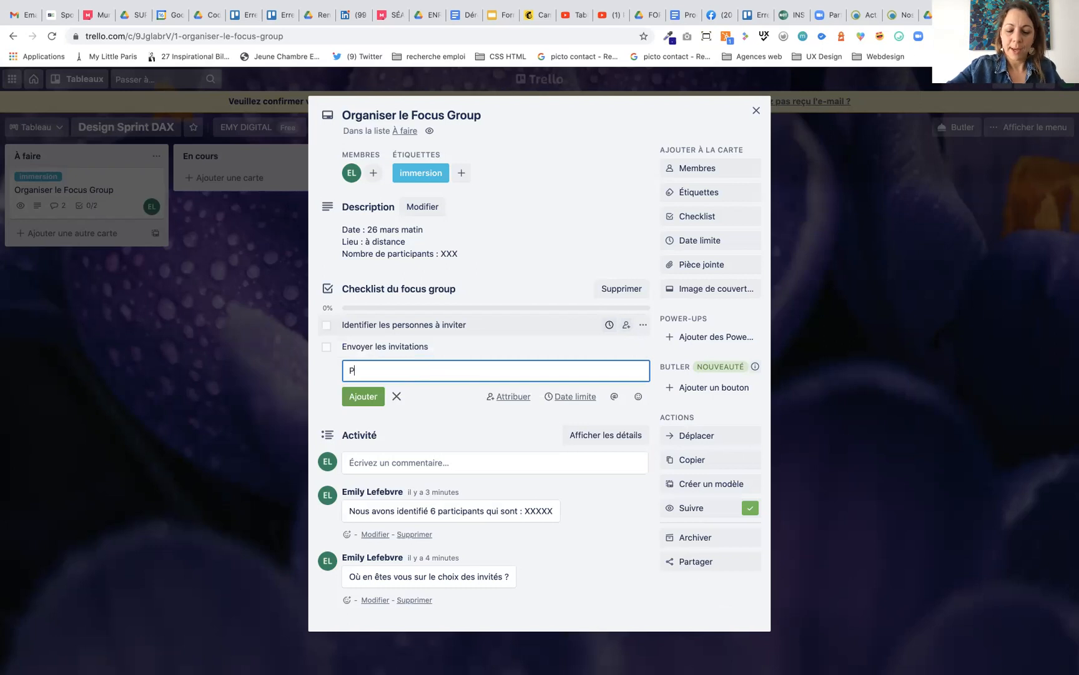
type("réparer le dé")
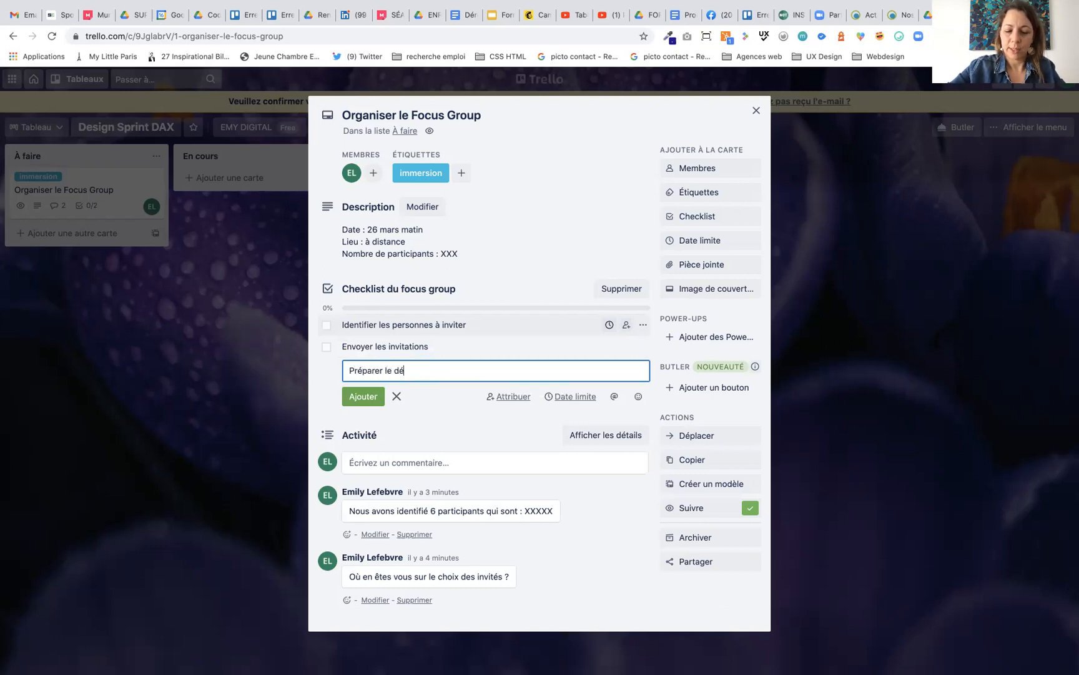
type("roulé du focus group")
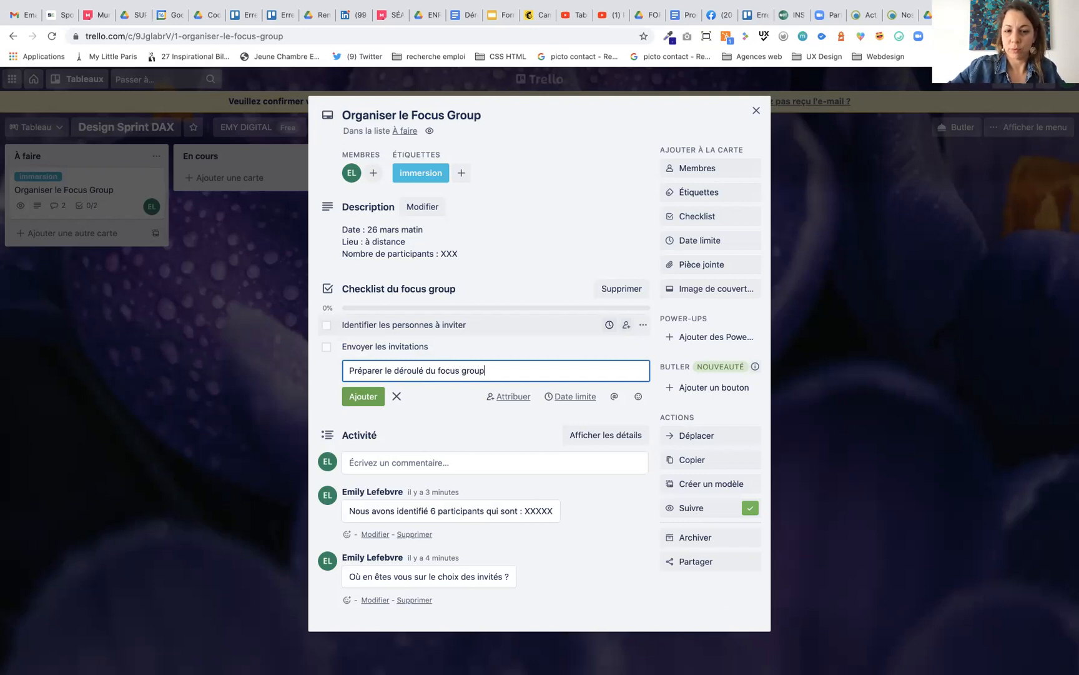
key("Return")
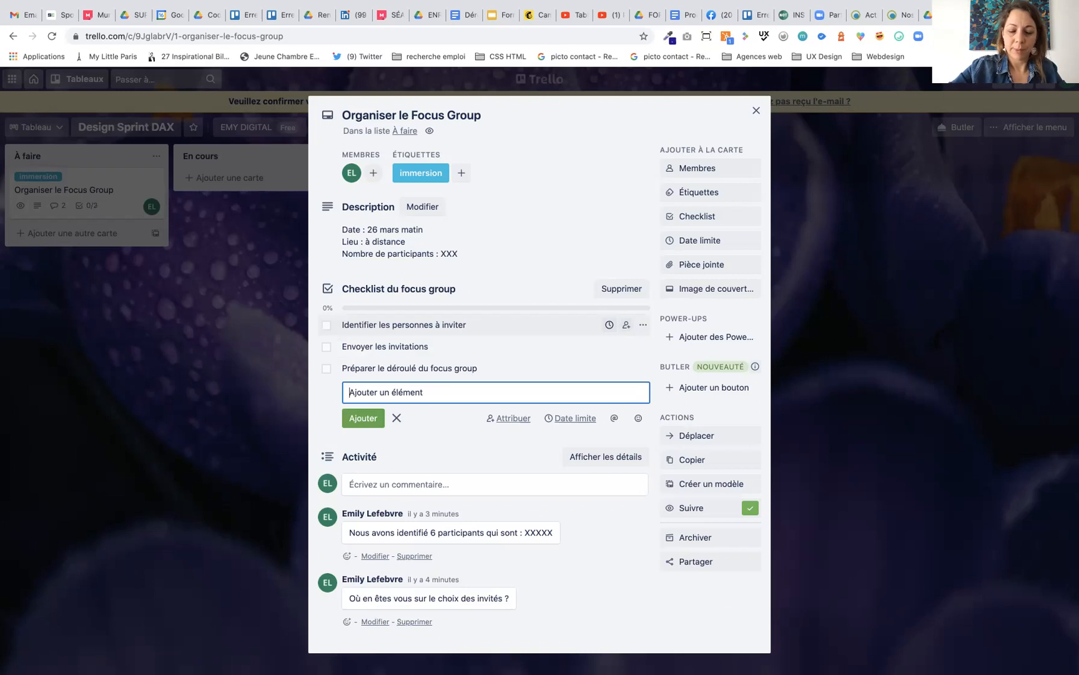
type("Préparer les tableaux dans MURAL")
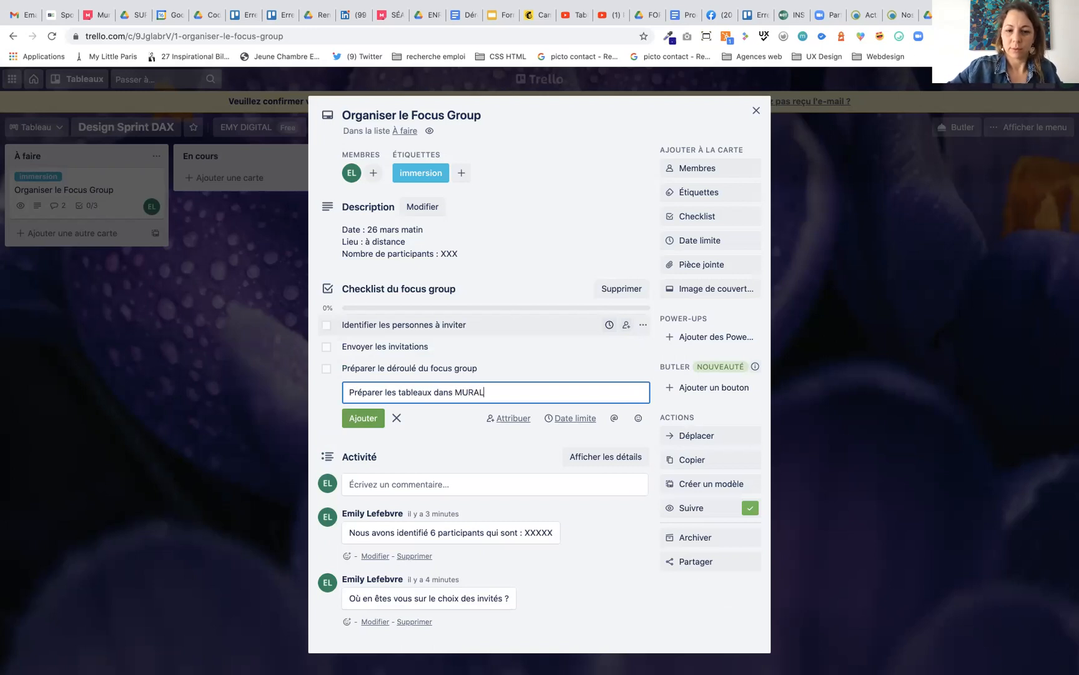
key("Return")
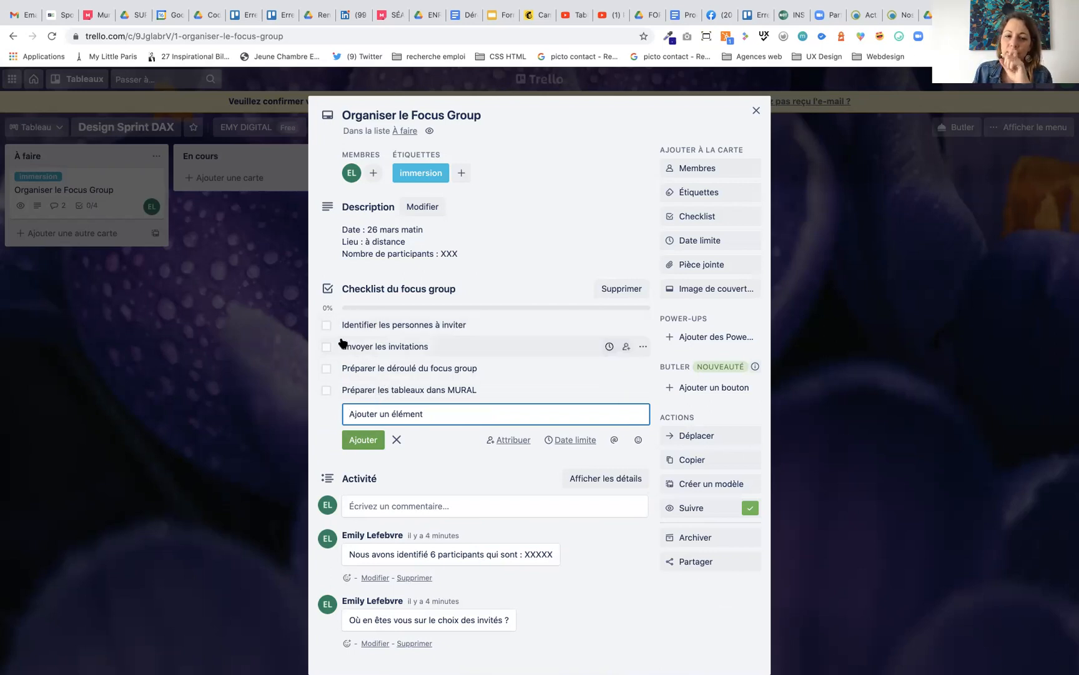
left_click(326, 324)
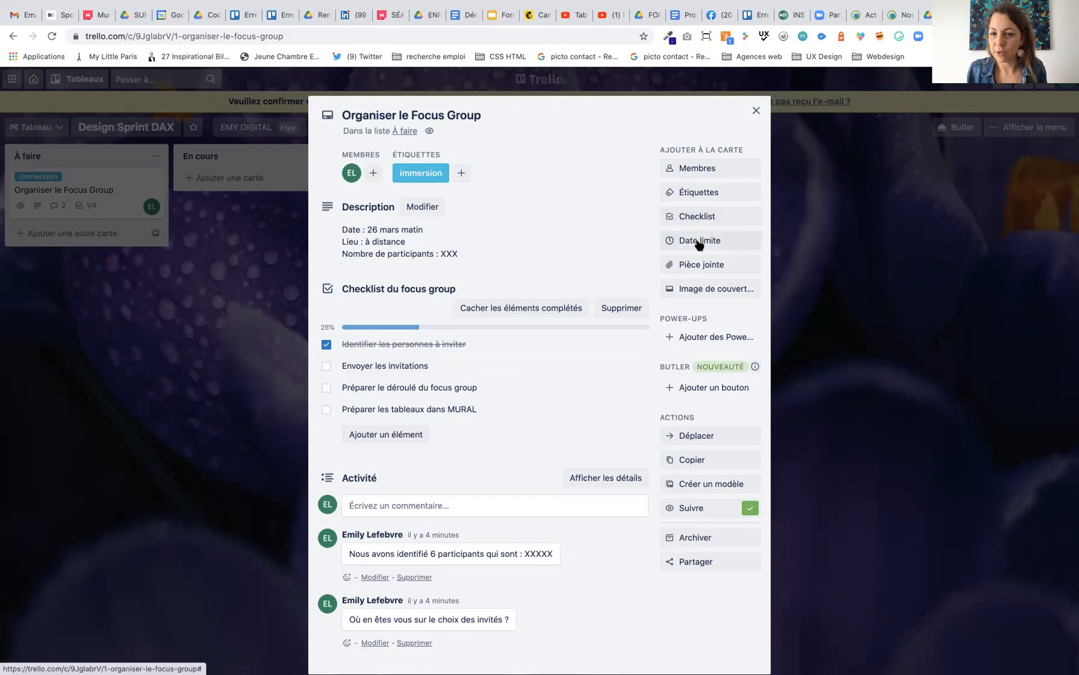
Give the focus group card a due date of 19/3/2021 at 16:00 with a reminder one day before.
left_click(697, 241)
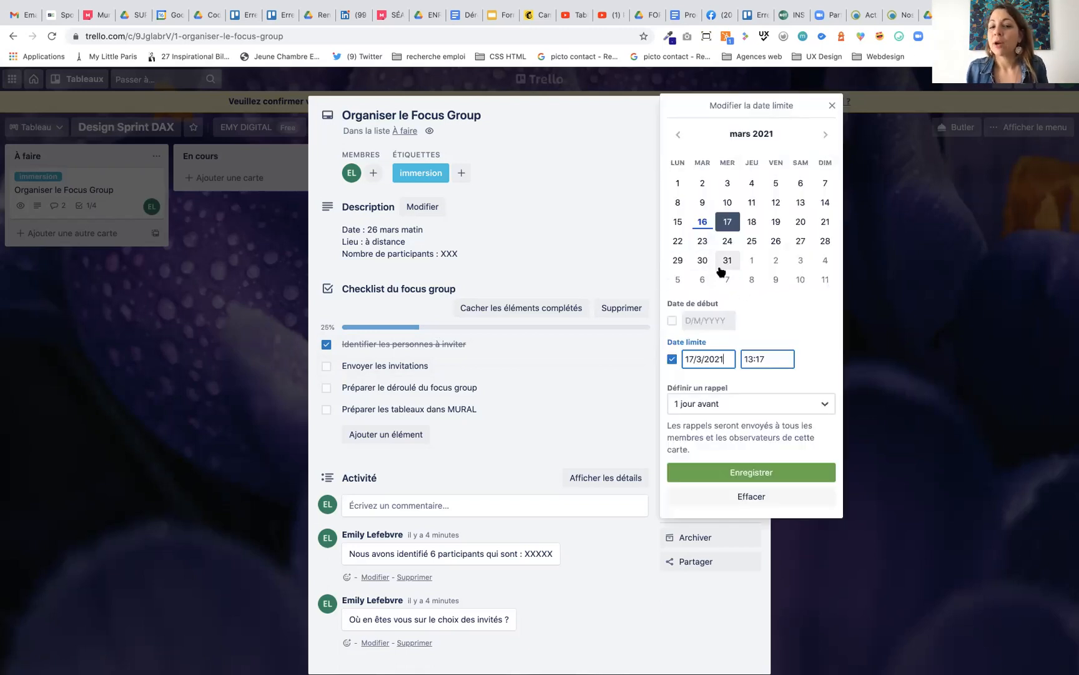
left_click(777, 225)
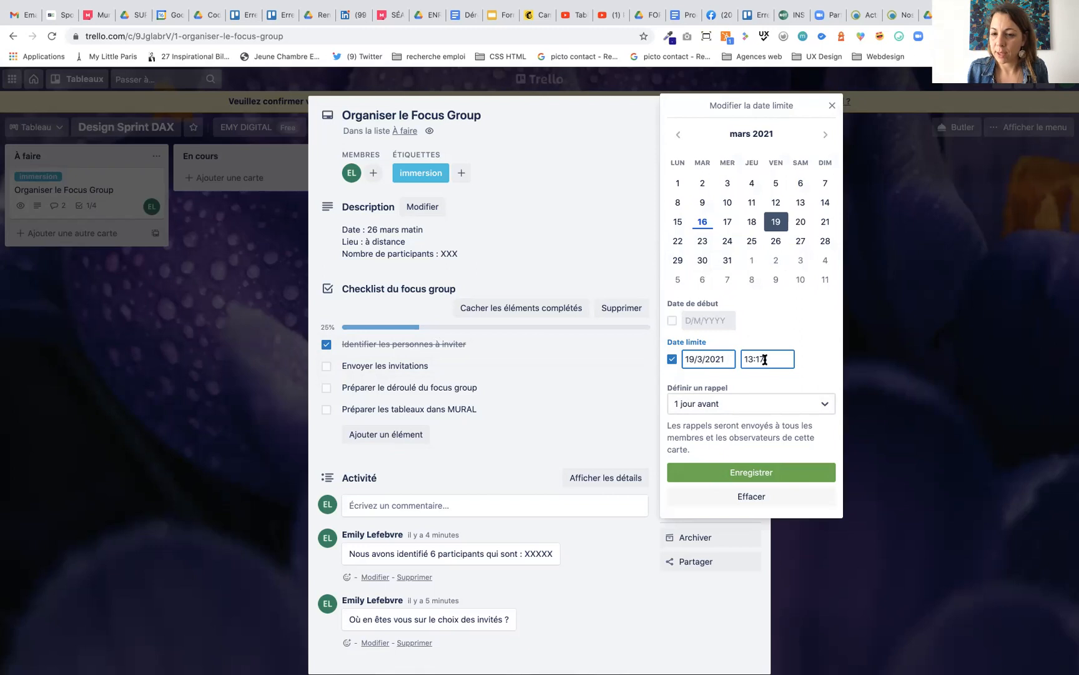
left_click_drag(765, 358, 741, 360)
type("16:00")
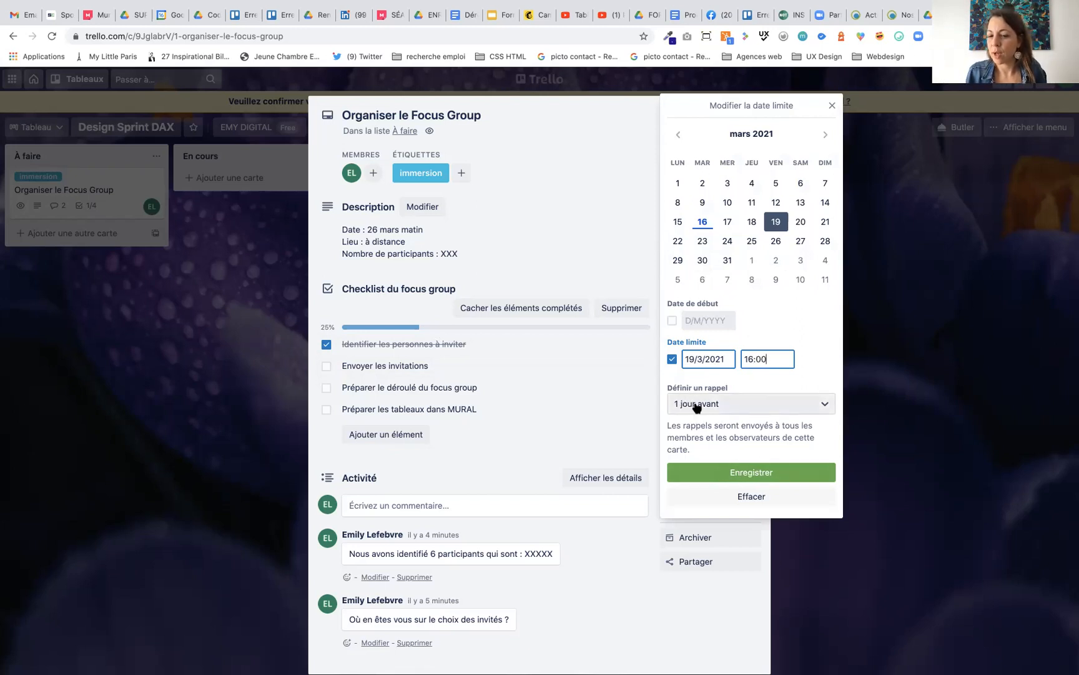
left_click(698, 406)
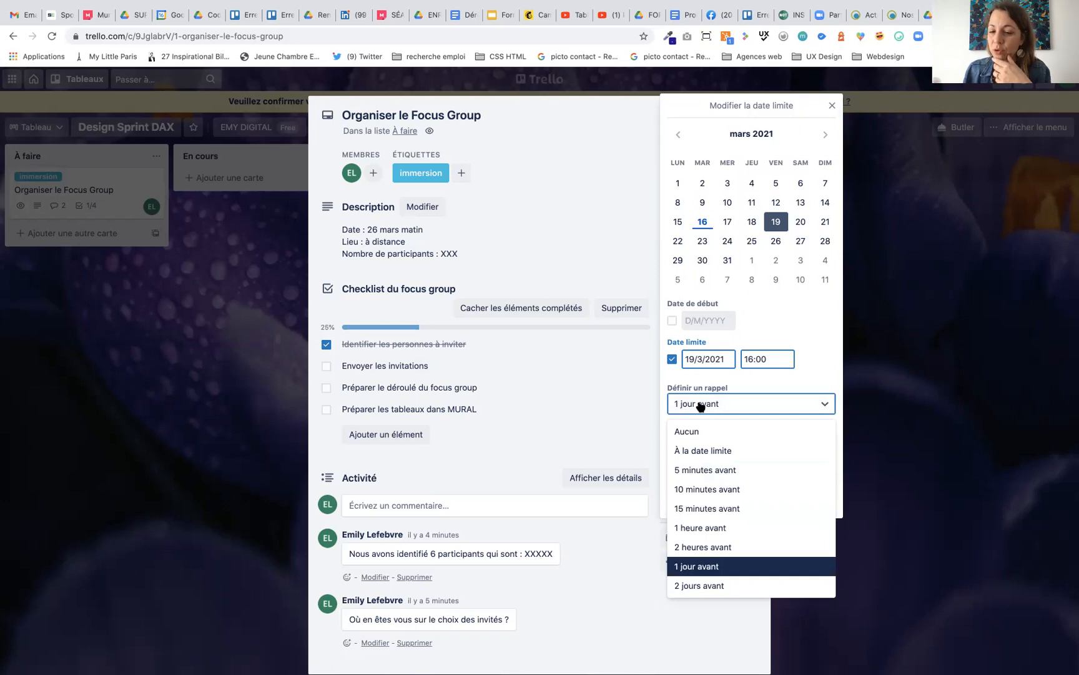
left_click(708, 566)
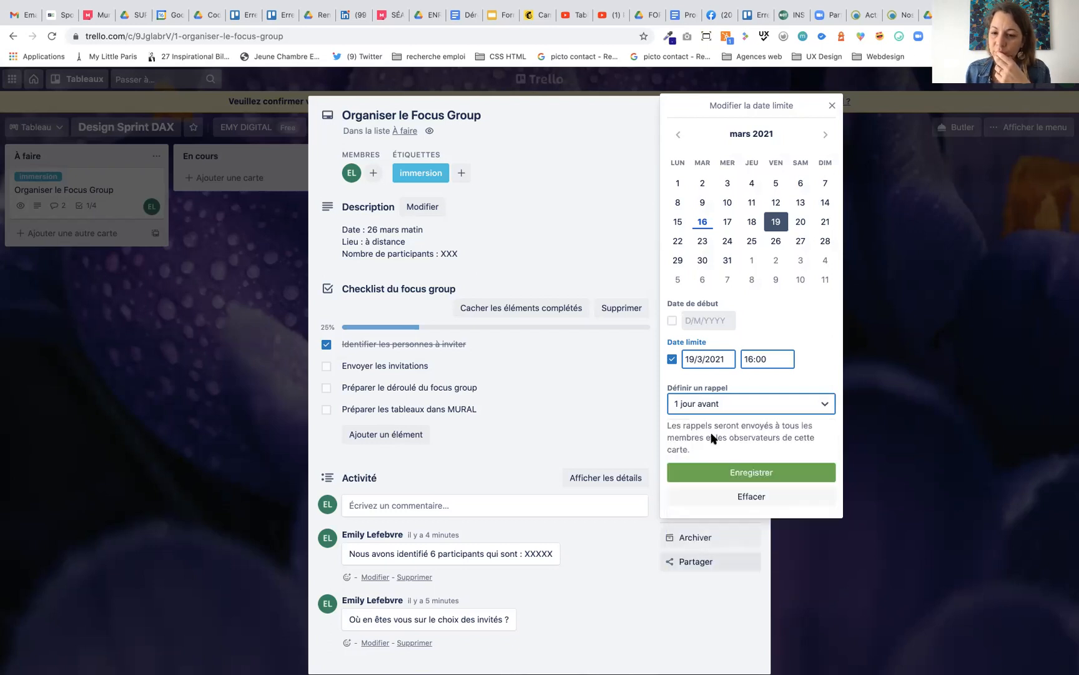
left_click(751, 473)
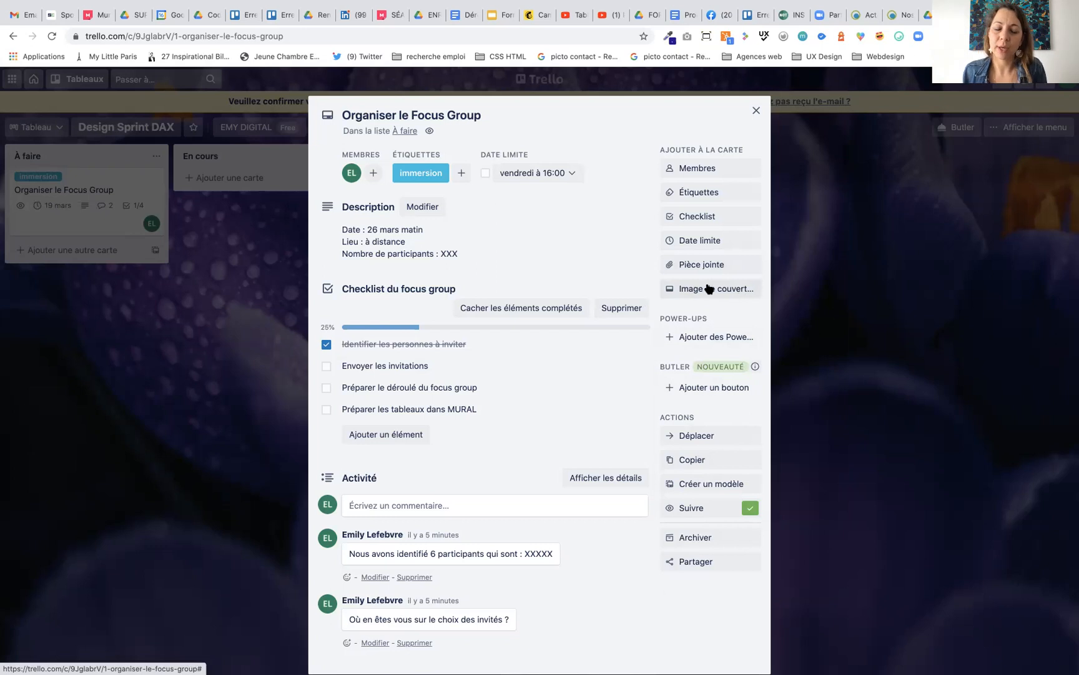
scroll(708, 288, "down", 2)
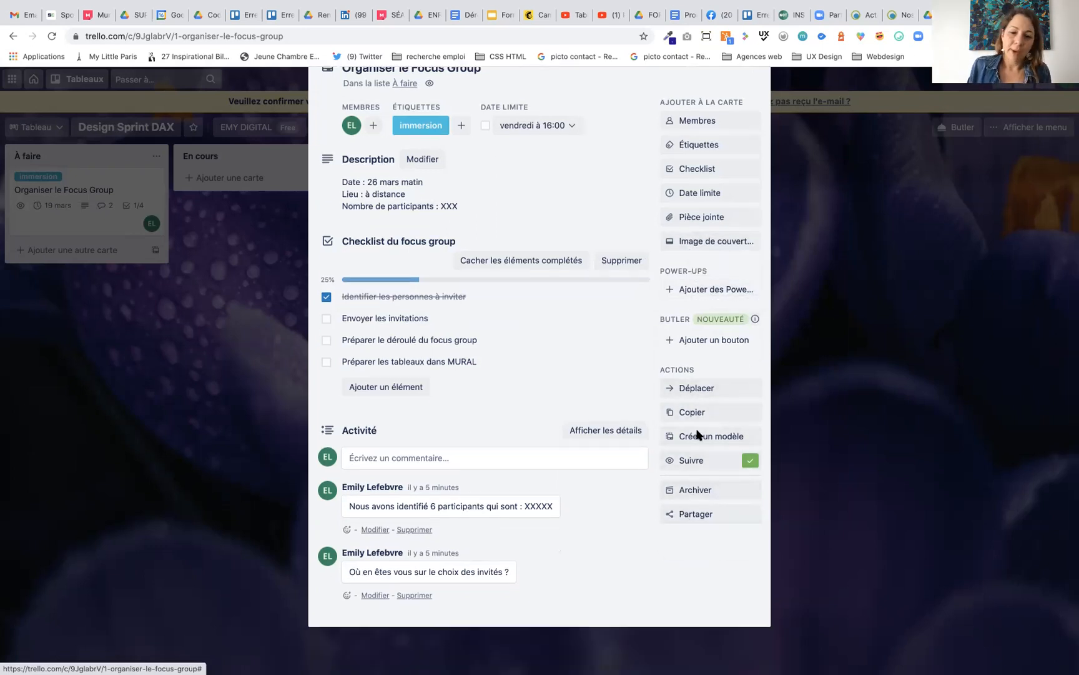
scroll(550, 503, "up", 2)
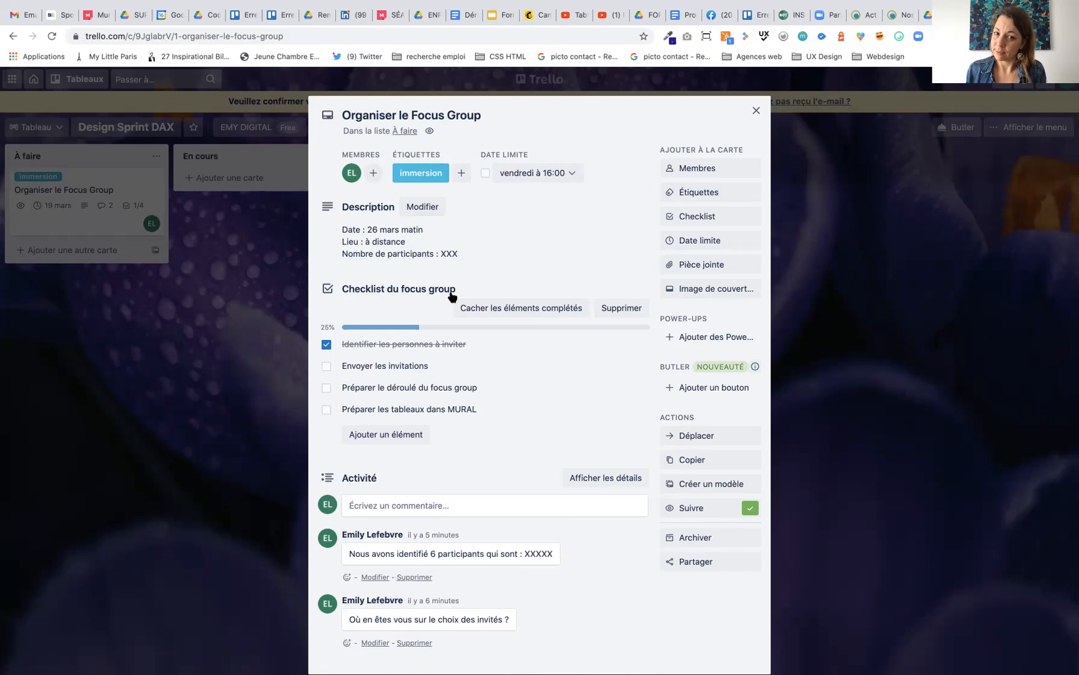
scroll(438, 457, "down", 1)
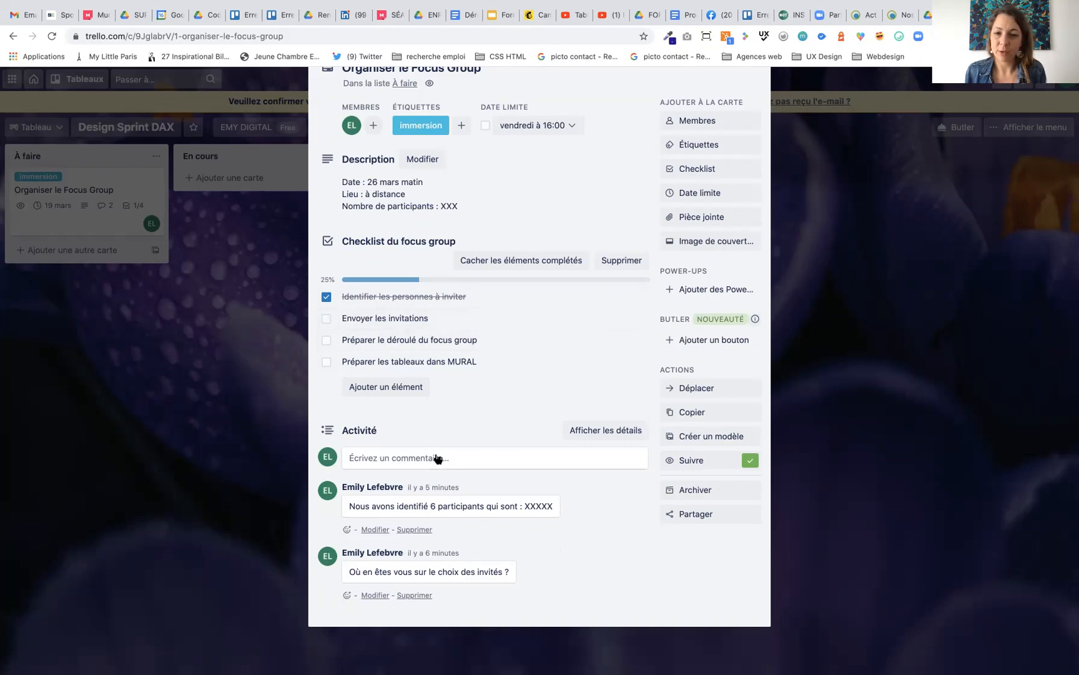
scroll(492, 403, "up", 2)
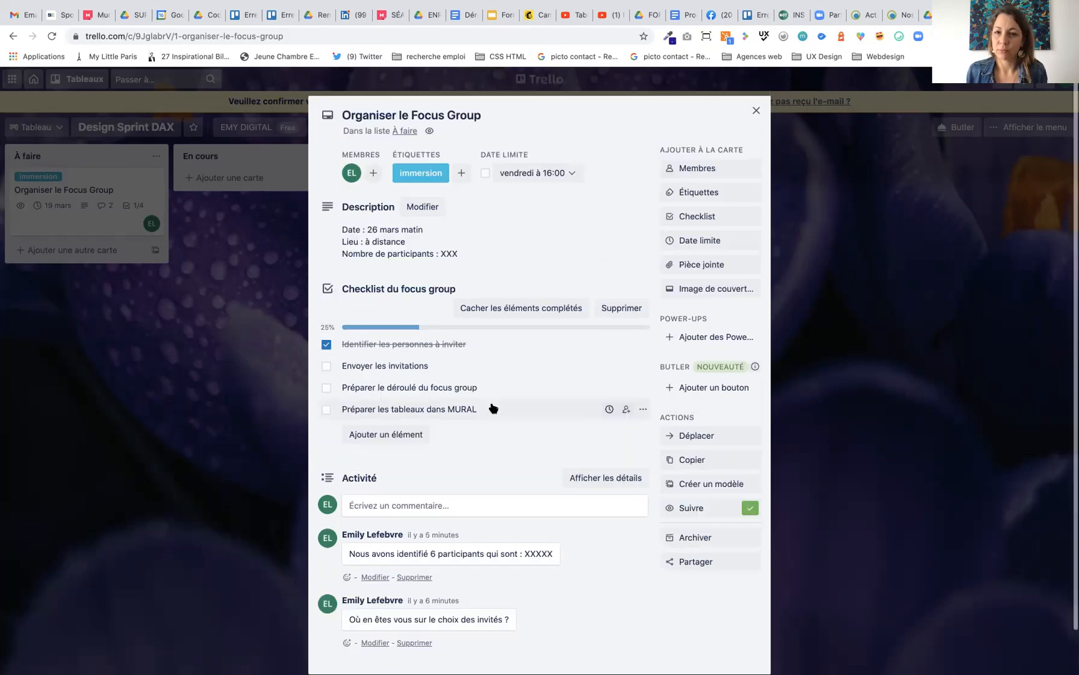
Close the focus group card and move it from the "À faire" list to "En cours".
left_click(755, 111)
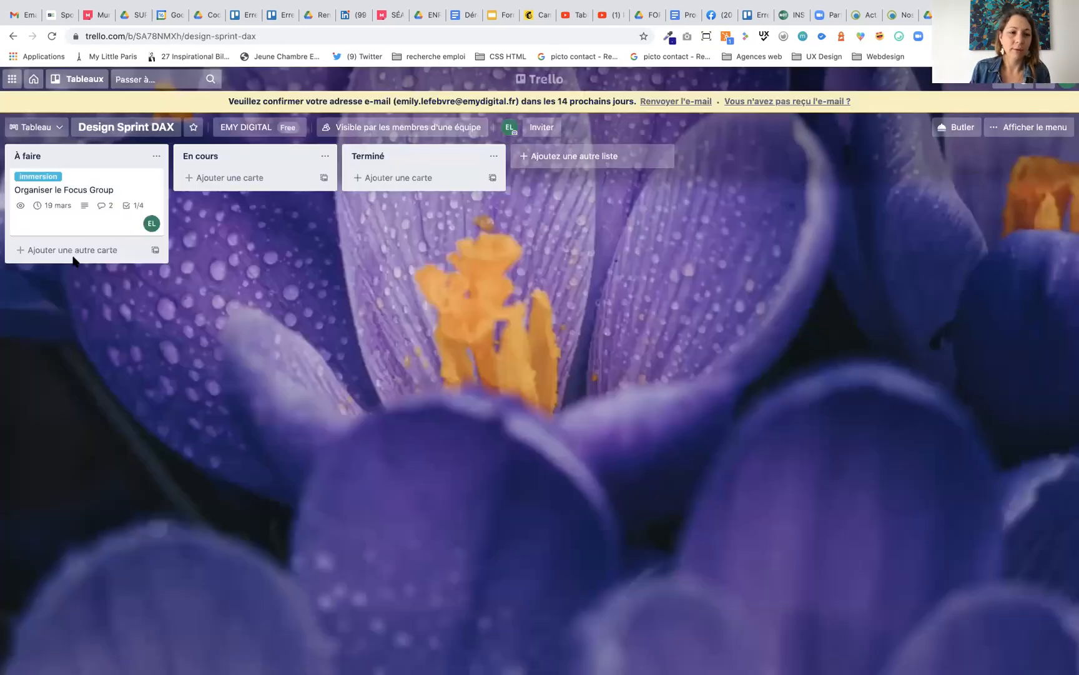
left_click_drag(35, 184, 194, 191)
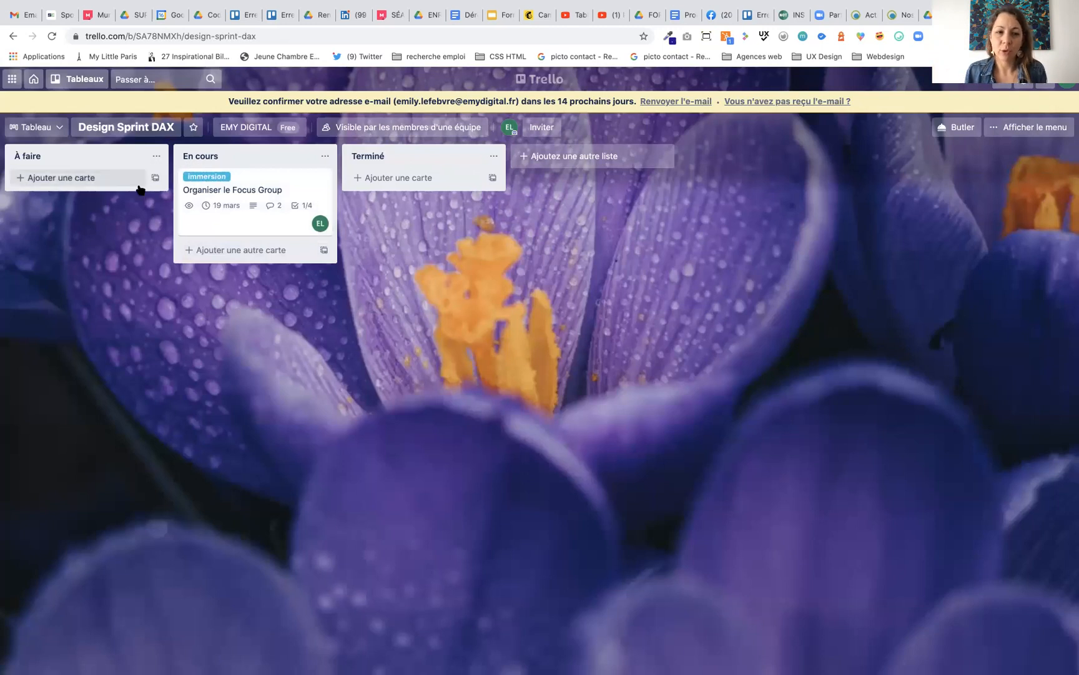
mouse_move(193, 193)
left_mouse_down()
mouse_move(376, 198)
mouse_move(187, 187)
left_mouse_up()
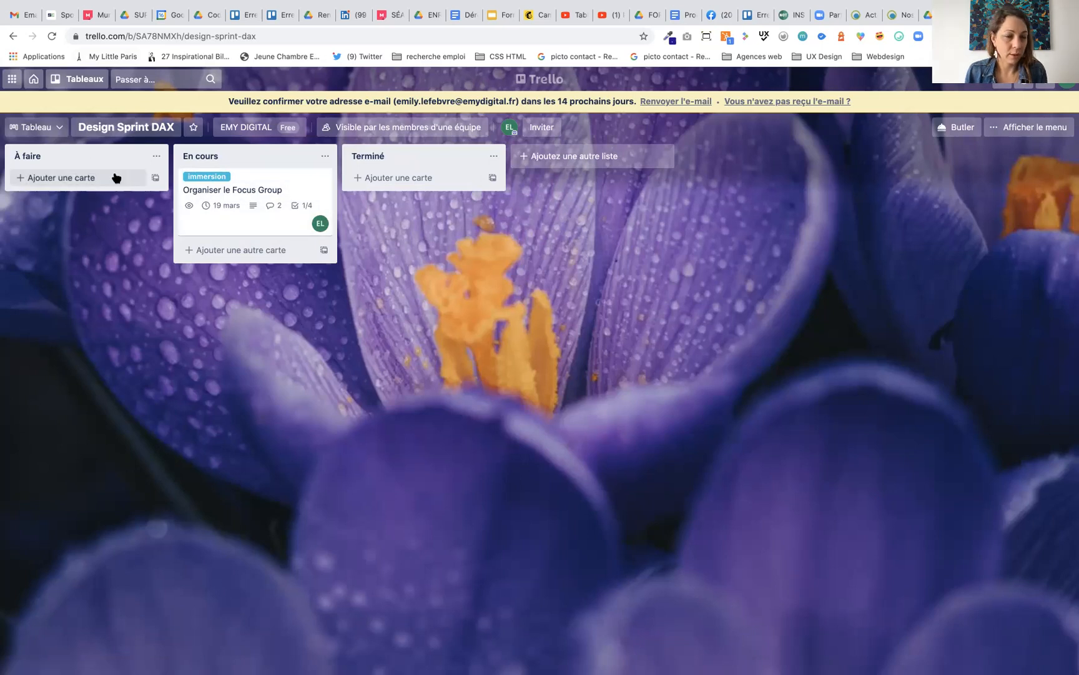
left_click(61, 180)
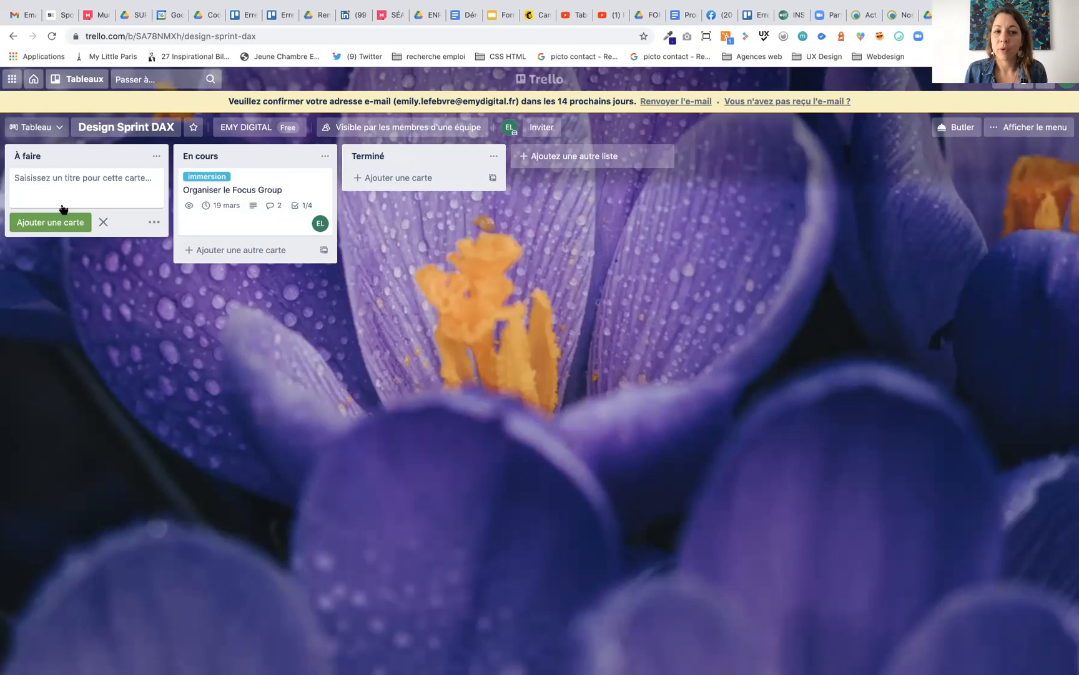
left_click(87, 158)
left_click(127, 276)
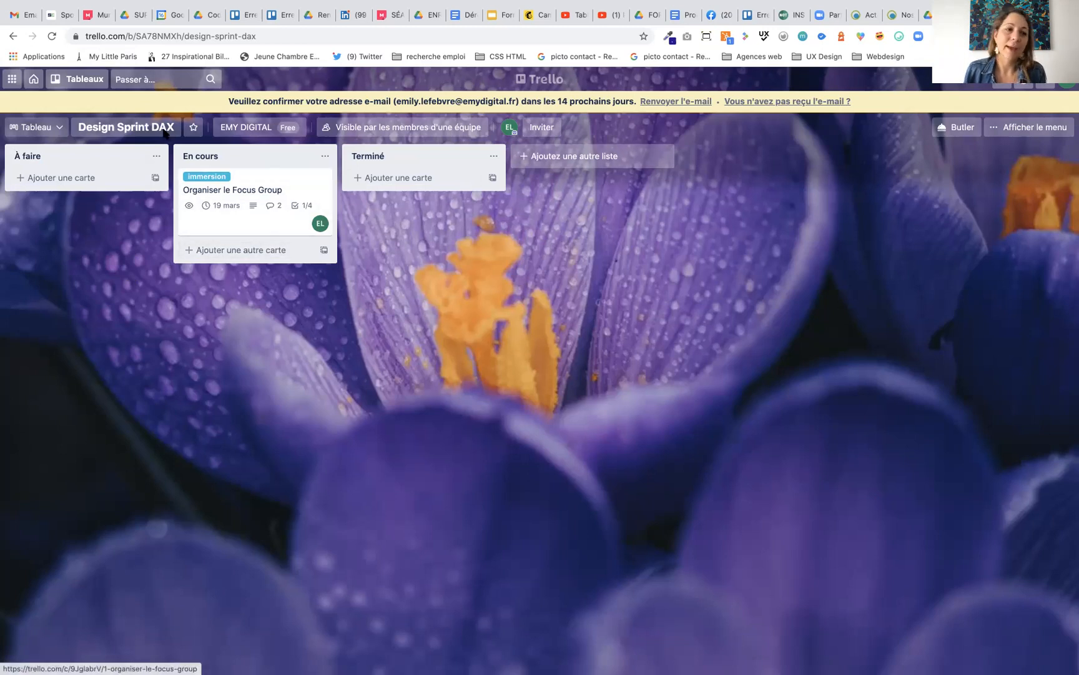
View the overview of all boards and reopen the Design Sprint DAX board from the recent boards.
left_click(33, 80)
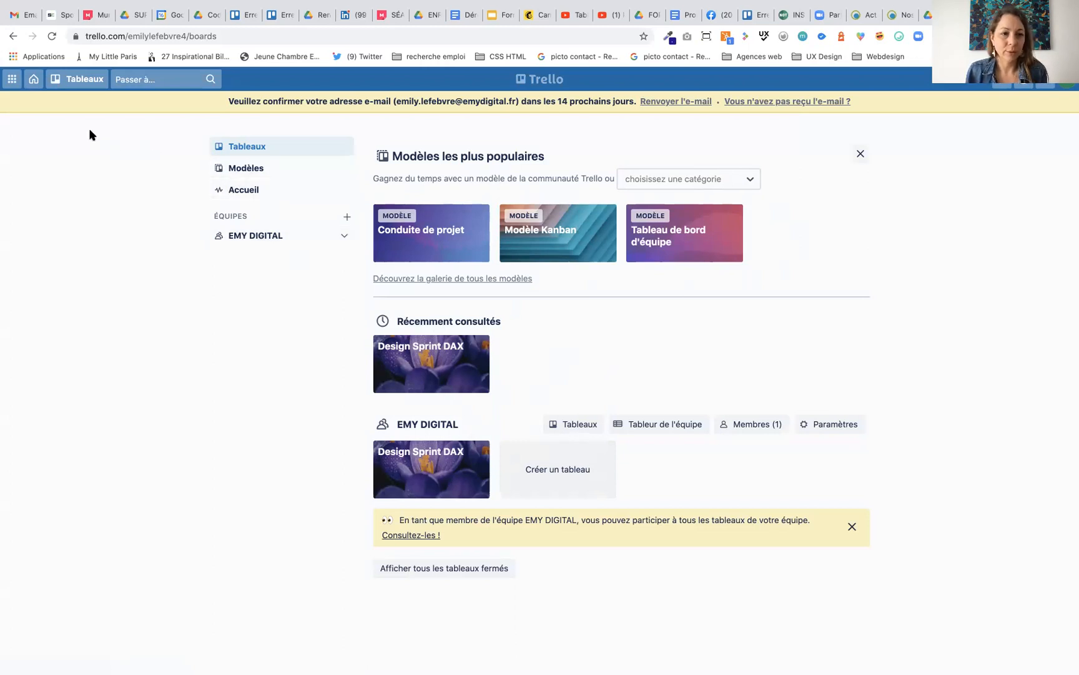
left_click(59, 81)
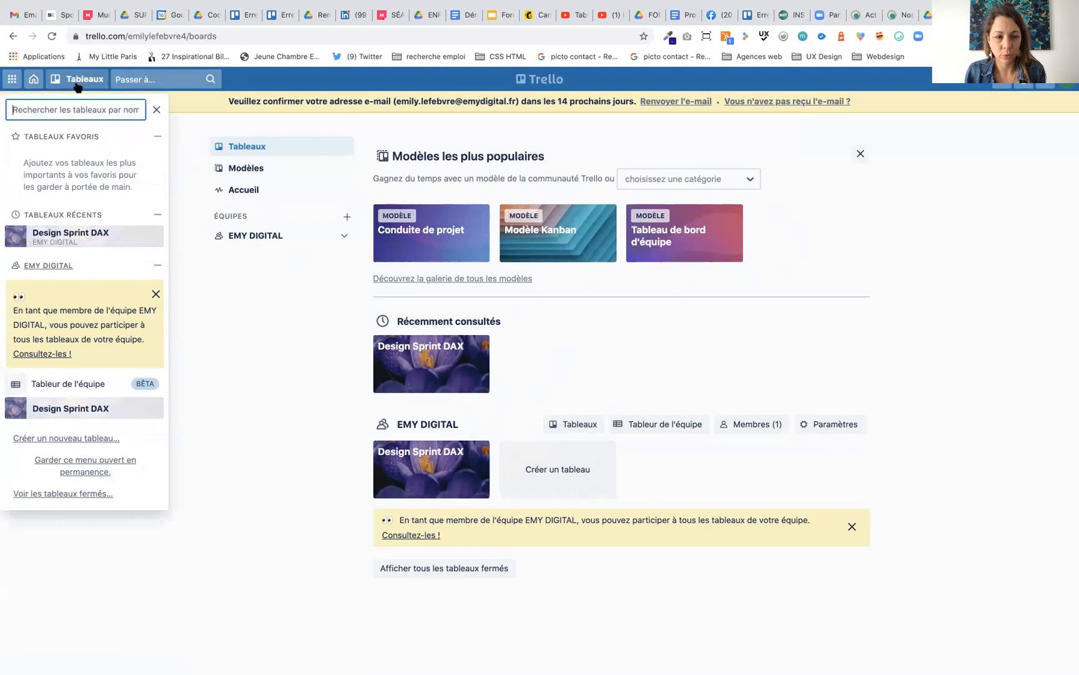
left_click(60, 235)
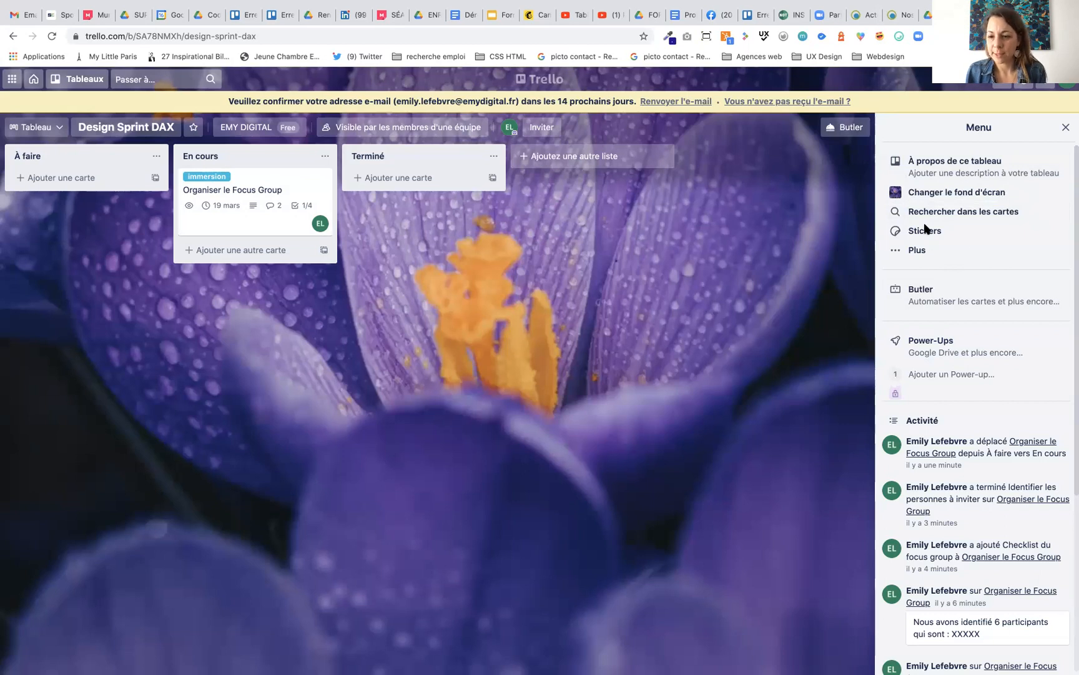
Review the board's options and activity history, and close the board menu.
scroll(947, 509, "down", 5)
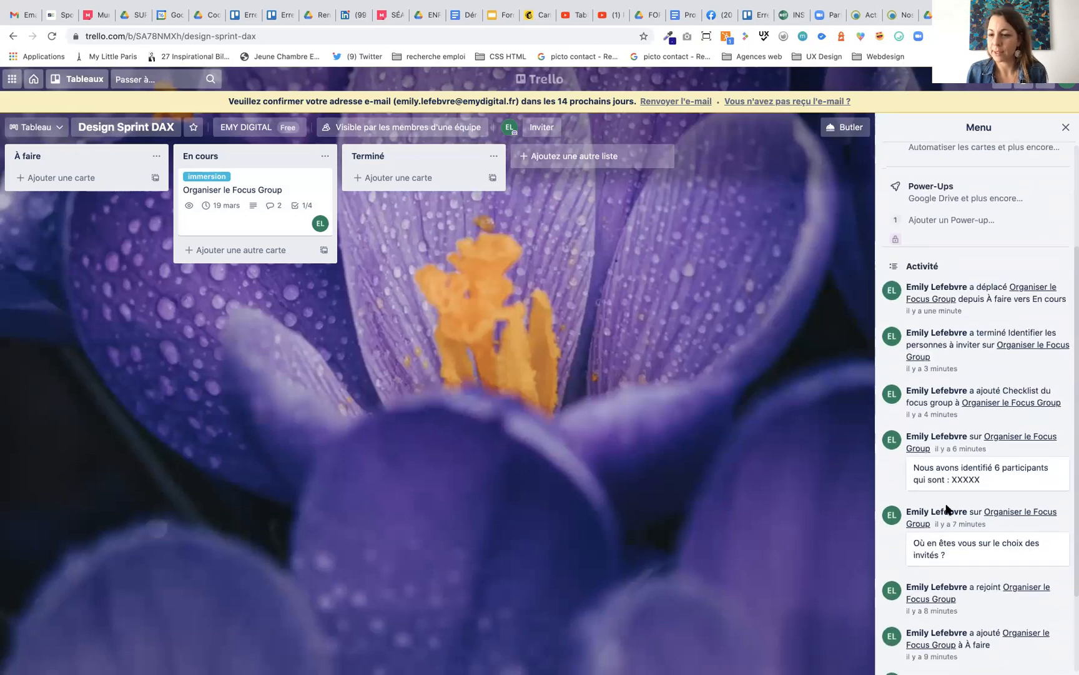
scroll(947, 509, "up", 5)
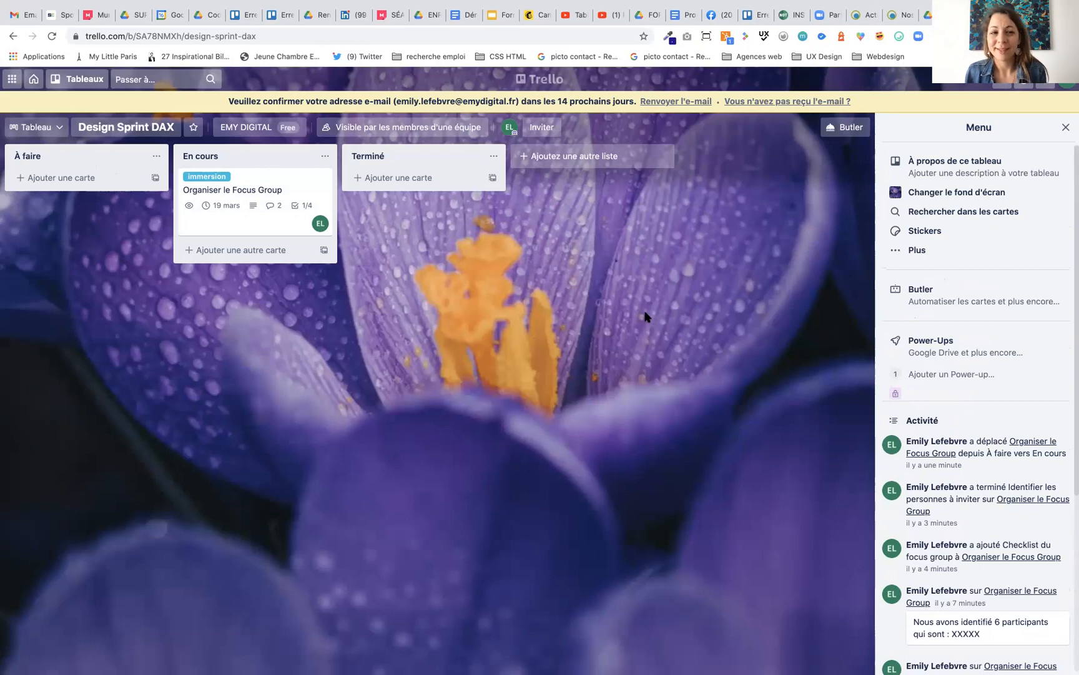
left_click(1065, 129)
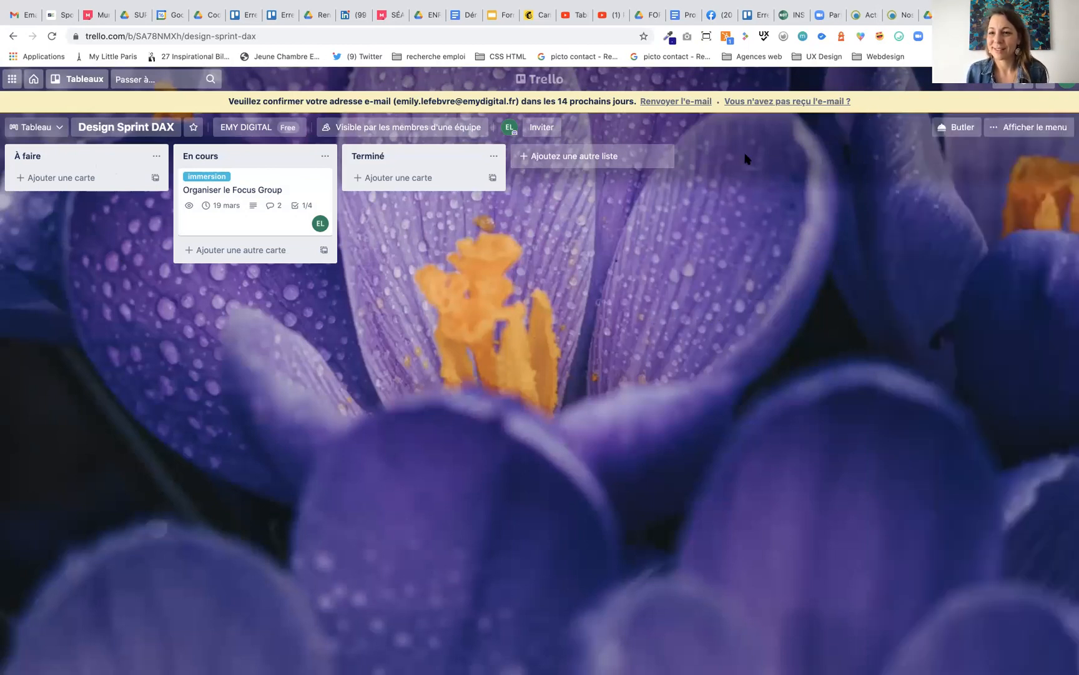